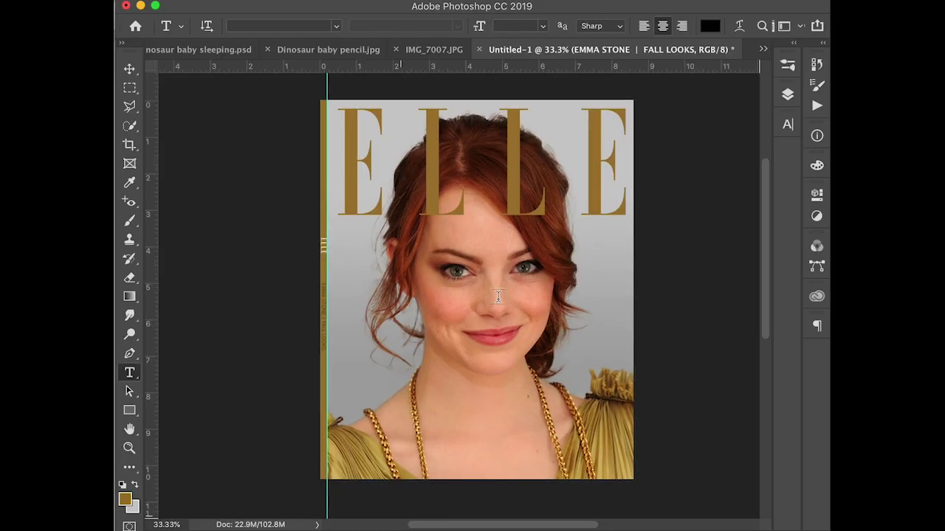
Step: Switch from Photoshop to the Google Images results for ELLE magazine covers
key("super+Tab")
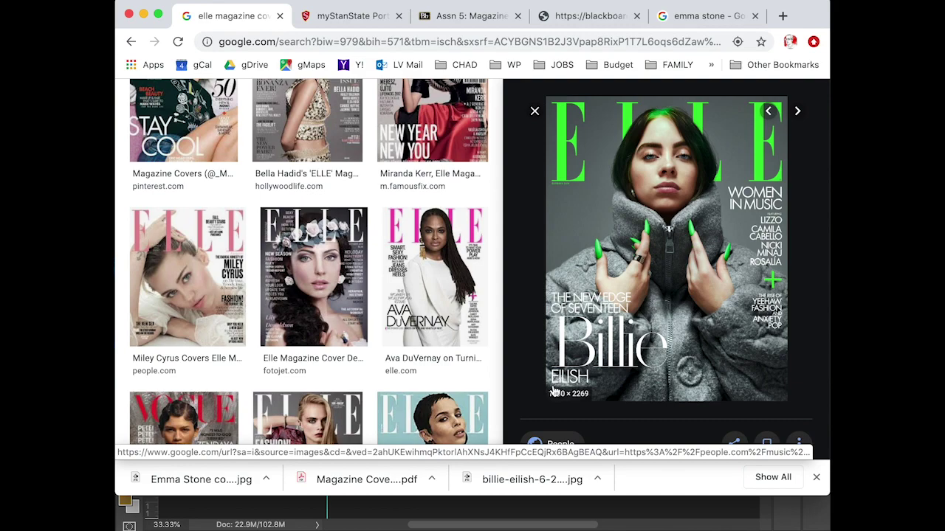
Step: Preview the fotojet ELLE cover example and scroll back up the results grid
left_click(310, 310)
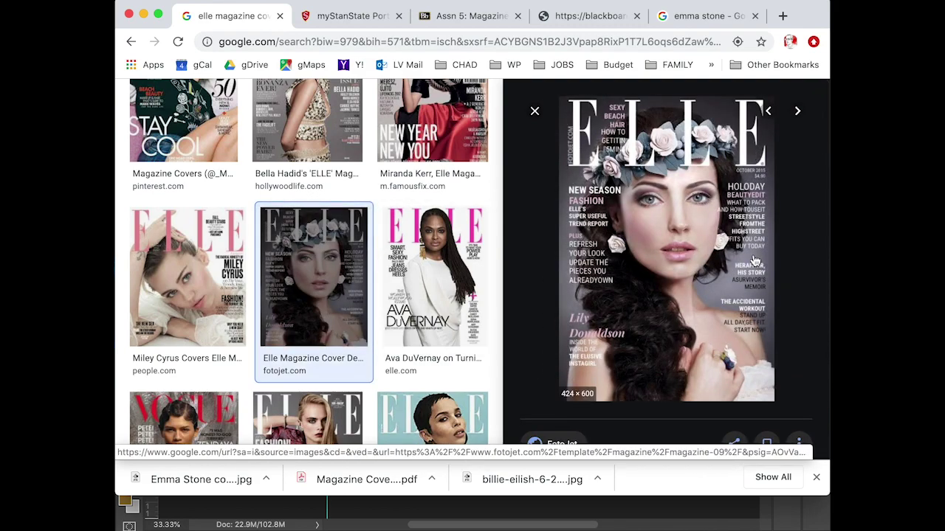
scroll(269, 324, "up", 3)
scroll(268, 323, "up", 4)
scroll(271, 323, "up", 4)
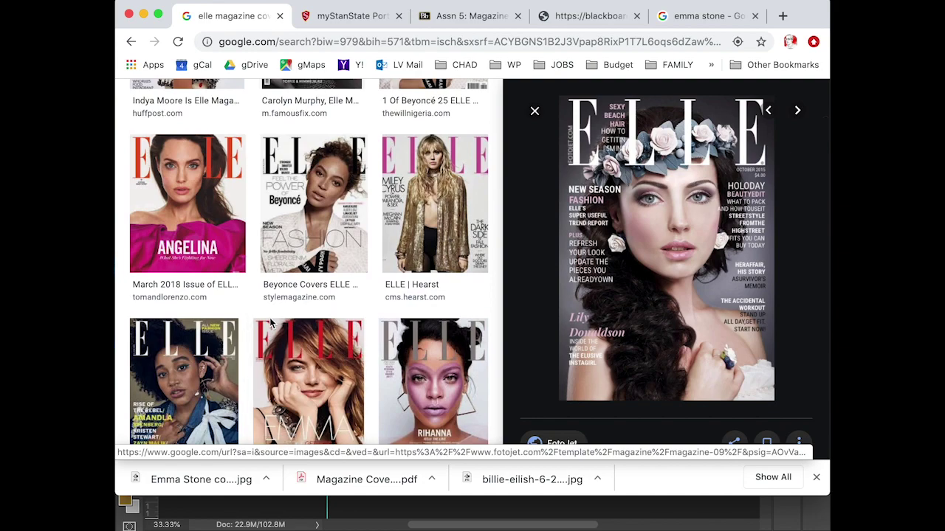
Step: Compare the Beyoncé and Miley Cyrus ELLE covers, then return to the Photoshop cover
left_click(314, 207)
left_click(435, 206)
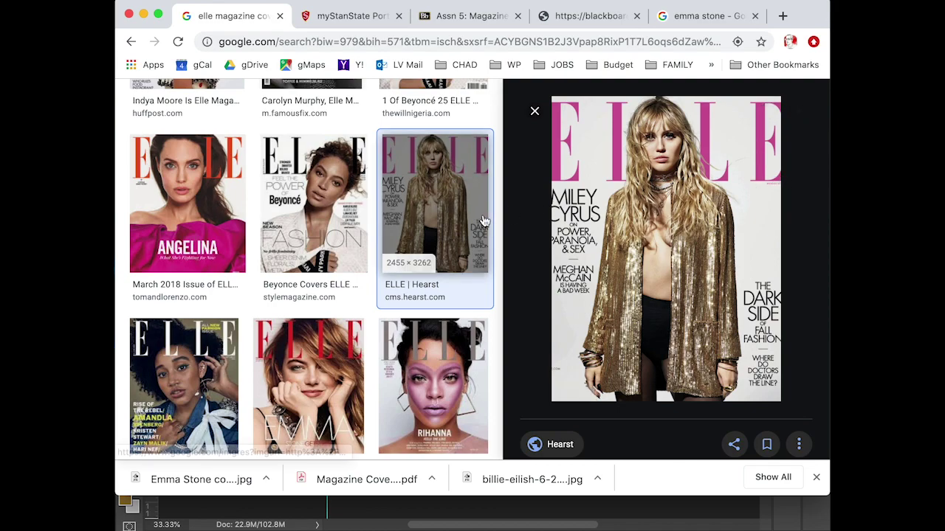
left_click(338, 219)
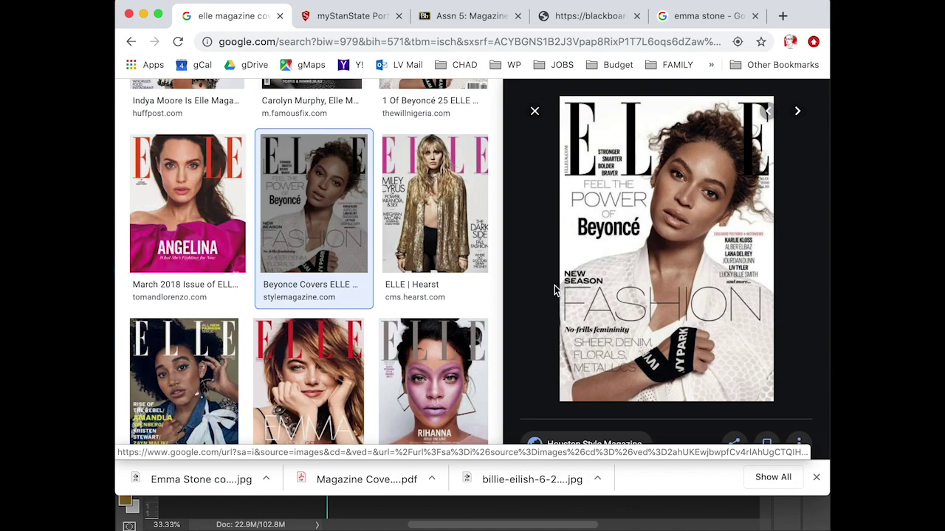
left_click(437, 229)
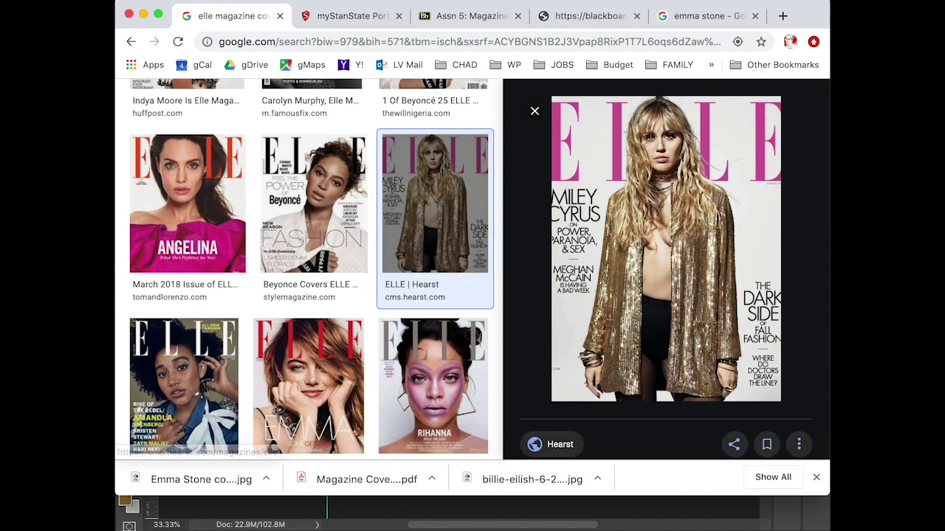
key("super+Tab")
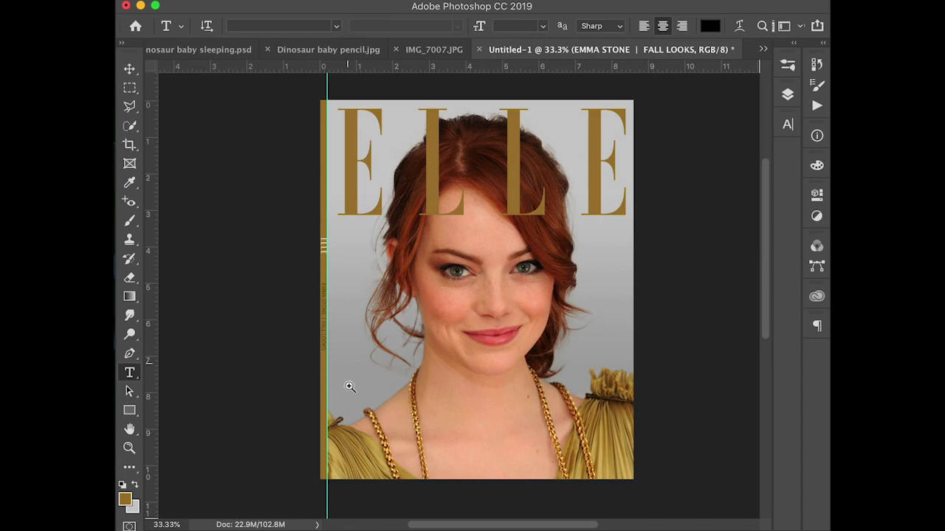
Step: Type 'emma stone' as a new text layer on the lower cover, enlarged to 78.29 pt
left_click(391, 434)
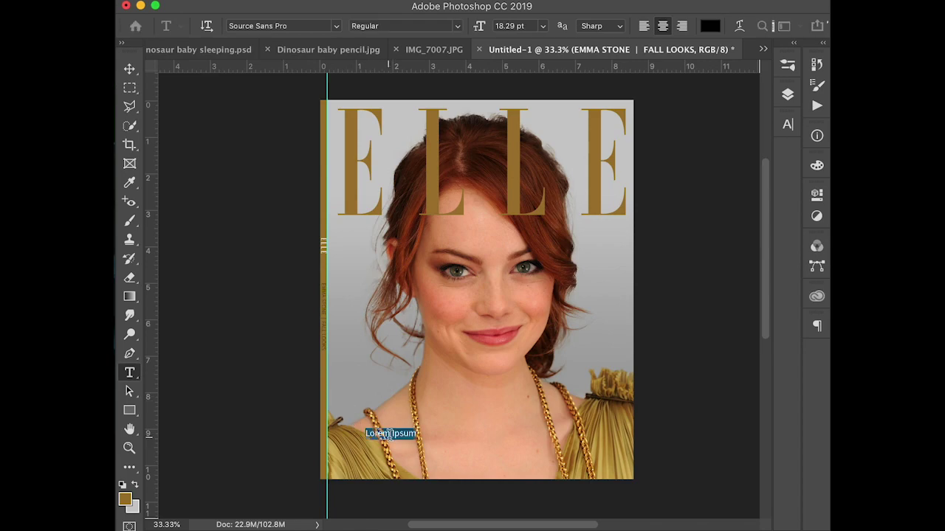
key("BackSpace")
type("emma stone")
key("super+a")
key("super+shift+period")
key("super+shift+period")
key("super+shift+period")
key("super+shift+period")
key("super+shift+period")
key("super+shift+period")
key("super+shift+period")
key("super+shift+period")
key("super+shift+period")
key("super+shift+period")
key("super+shift+period")
key("super+shift+period")
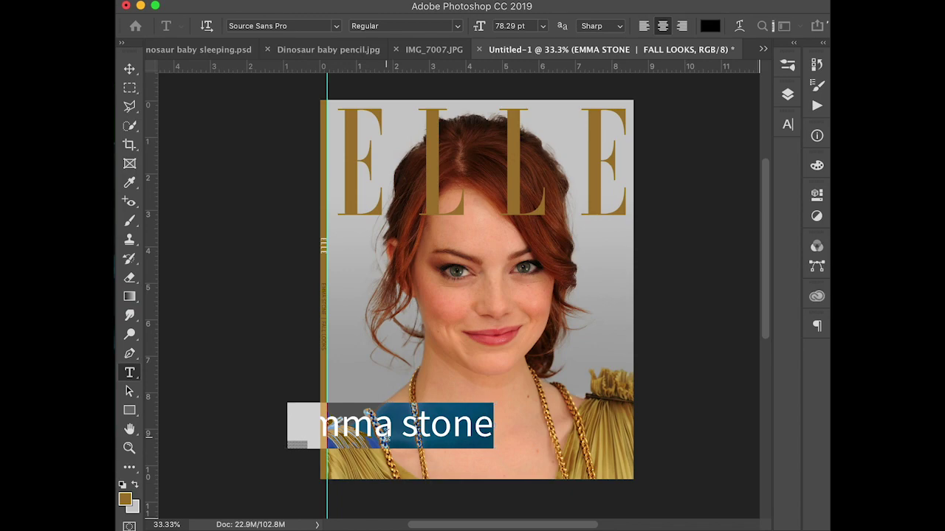
key("super+Return")
Step: Move emma stone fully onto the lower cover and reselect its text to change the font family
scroll(385, 432, "right", 2)
right_click(386, 432)
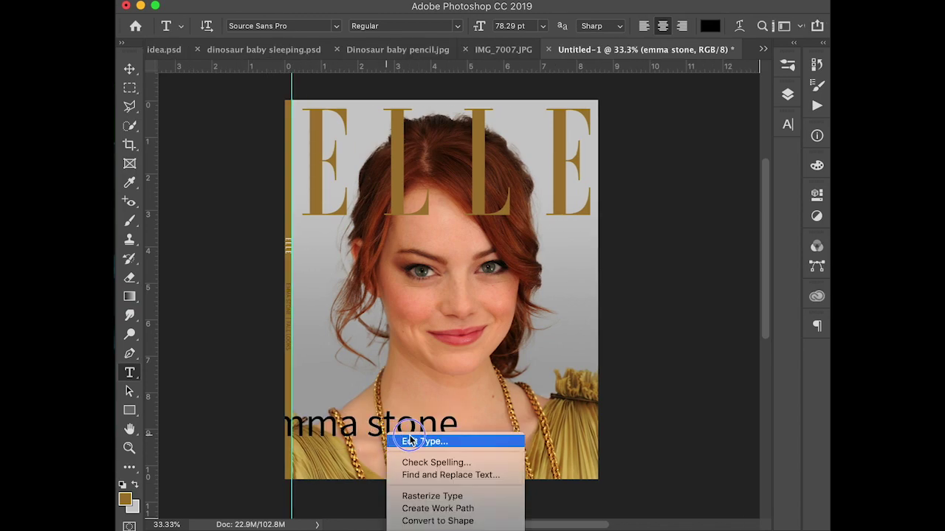
key("Escape")
left_click_drag(411, 433, 459, 418)
left_click(450, 415)
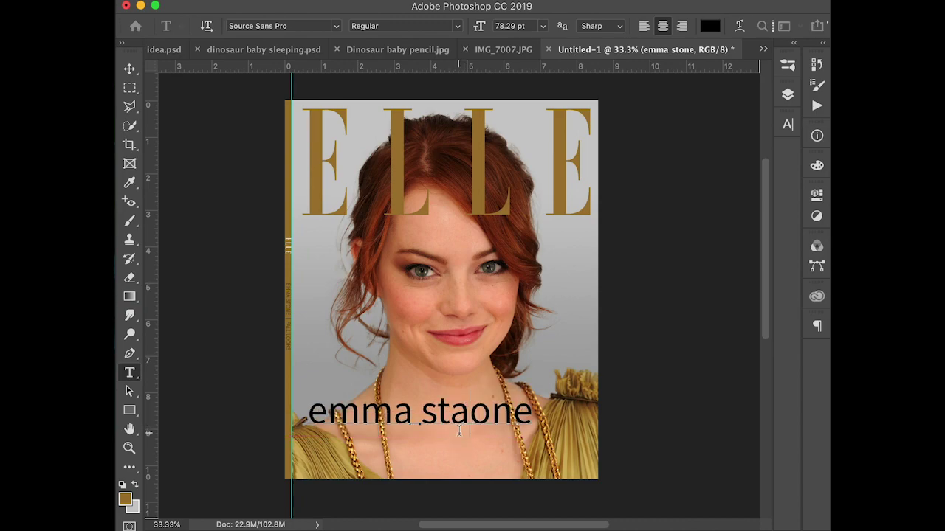
scroll(460, 432, "down", 2)
key("ctrl+a")
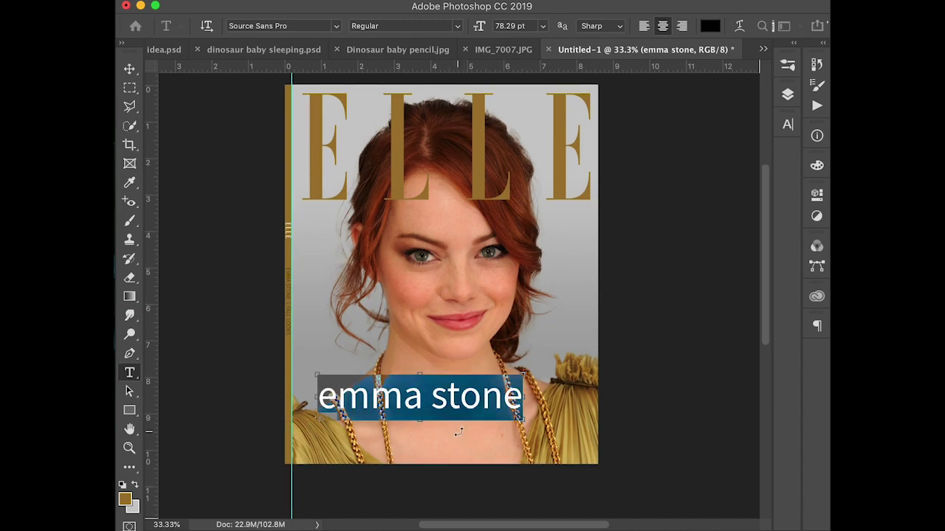
left_click(301, 27)
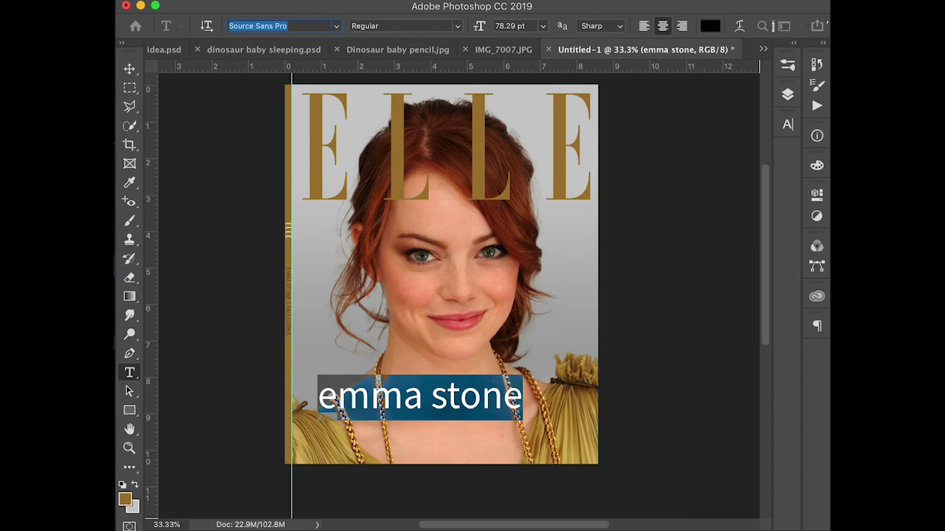
key("super+Tab")
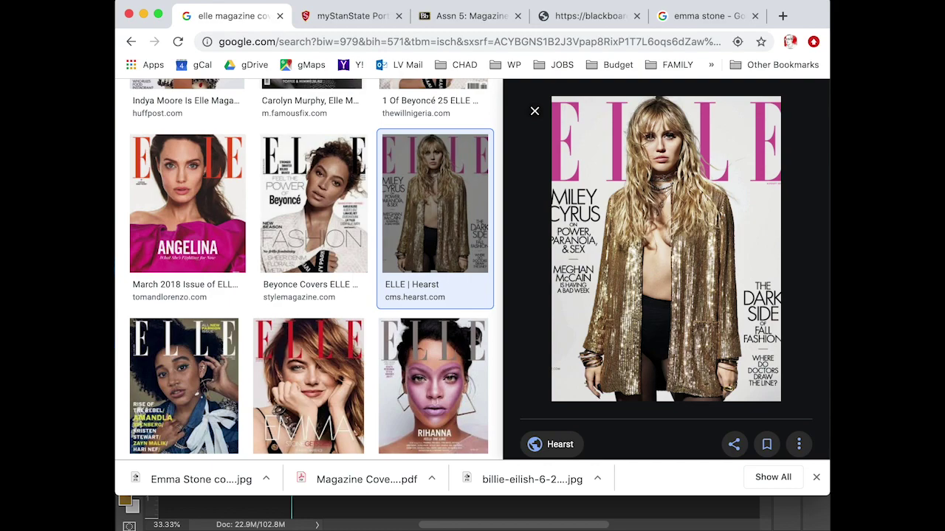
key("super+Tab")
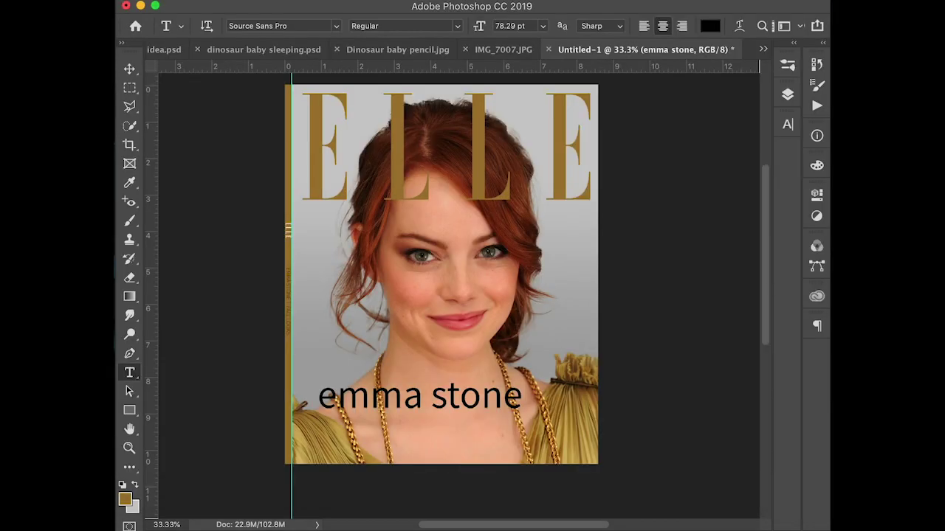
Step: Set emma stone to ExtraLight, adjust its tracking, and raise the size to 88.29 pt
left_click(352, 398)
key("super+a")
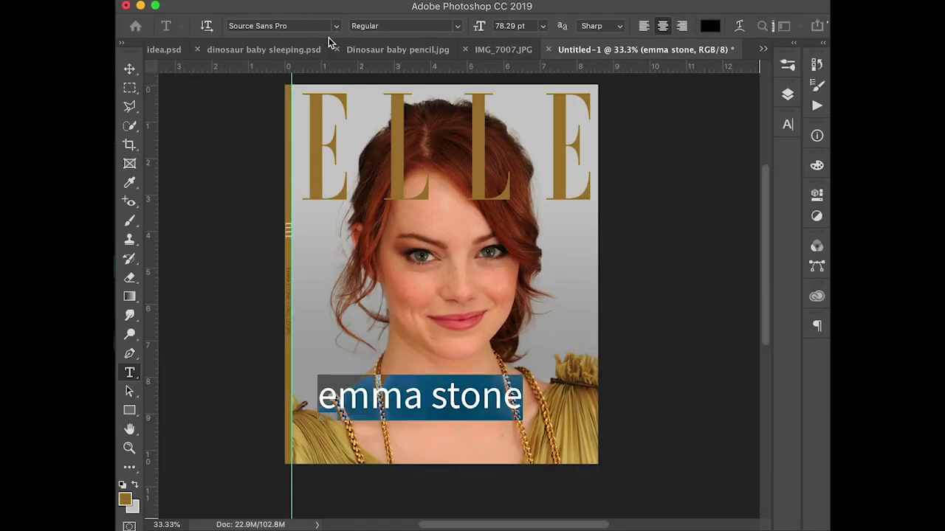
left_click(458, 28)
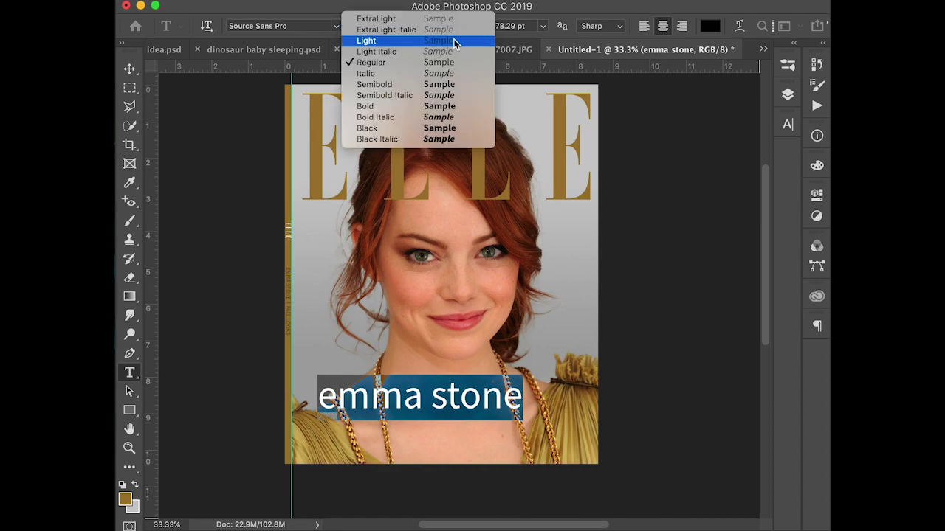
left_click(453, 21)
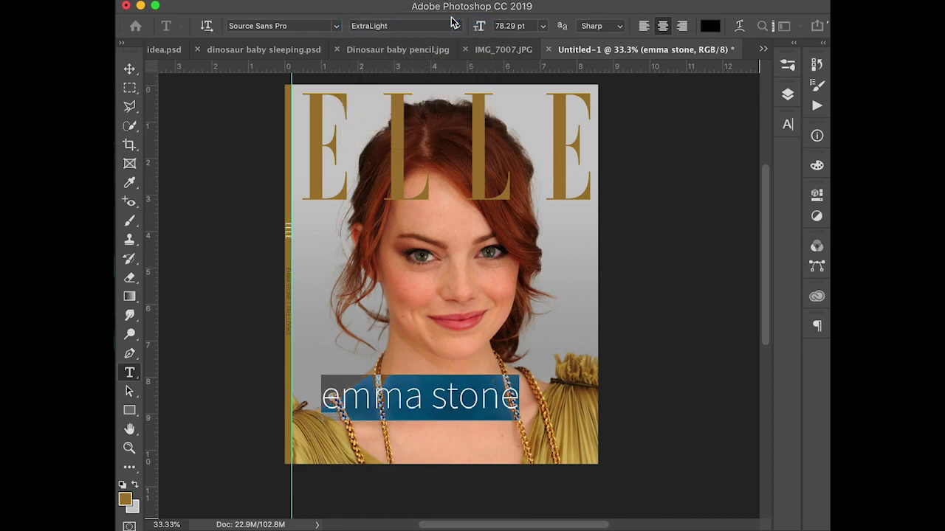
key("alt+Left")
key("alt+Left")
key("alt+Left")
key("alt+Left")
key("alt+Left")
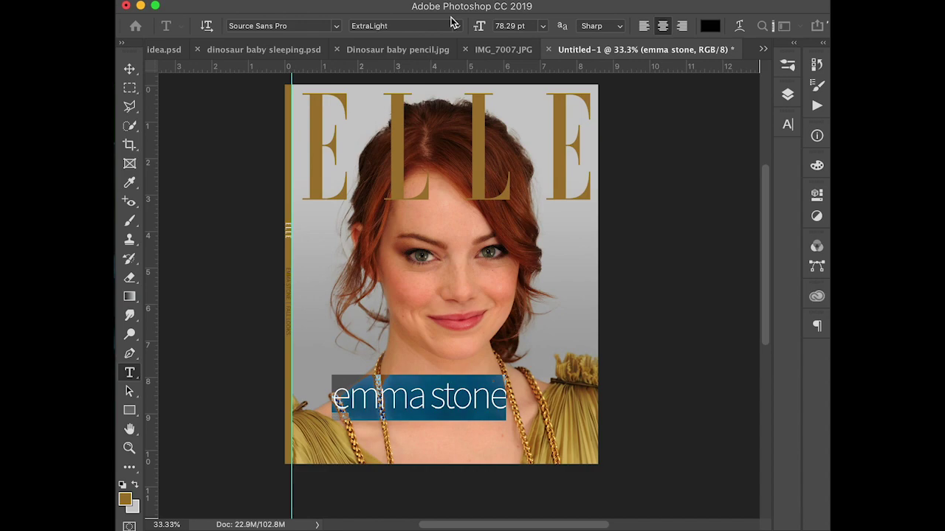
key("alt+Right")
key("super+shift+period")
key("super+shift+period")
key("super+shift+period")
key("super+shift+period")
key("super+shift+period")
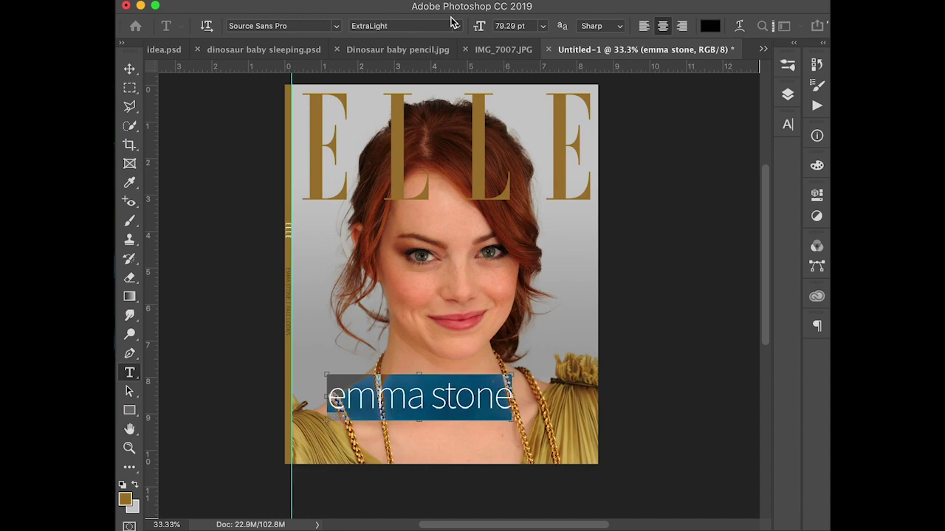
key("super+shift+period")
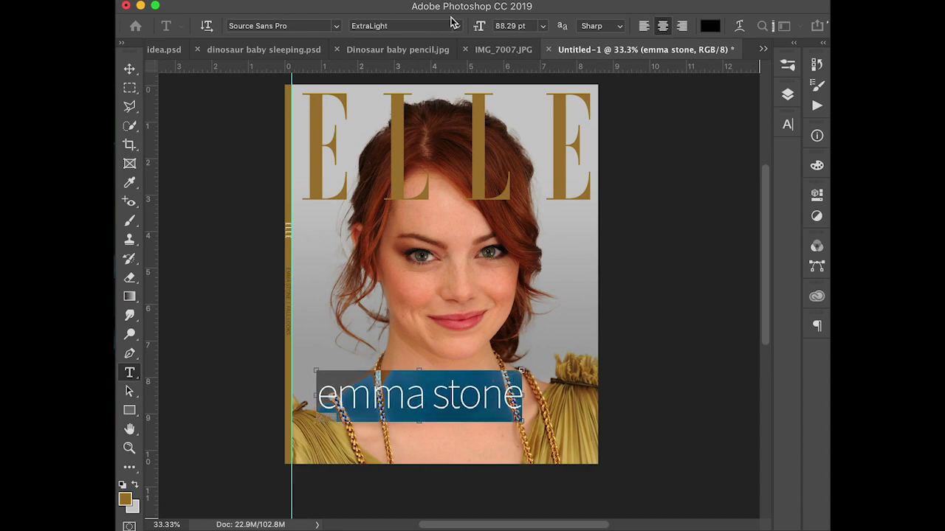
key("super+Return")
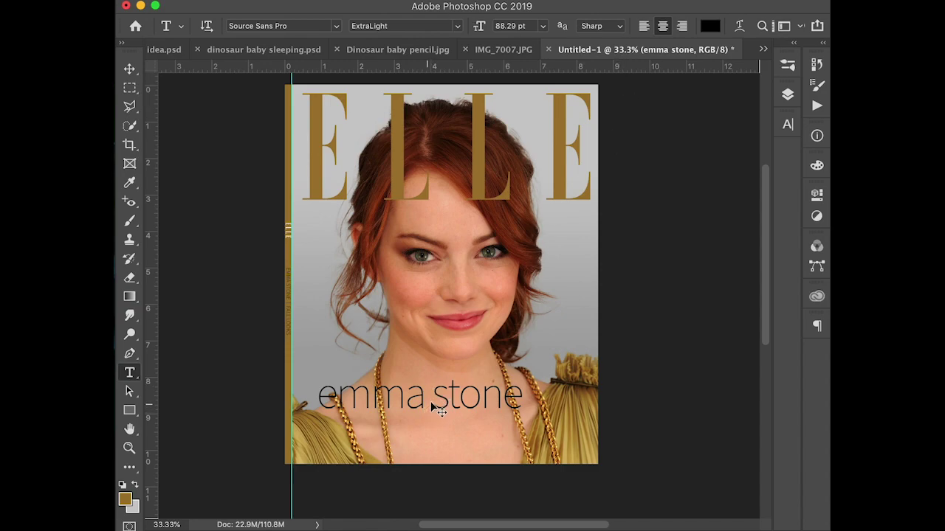
Step: Break the name into left-aligned 'emma' / 'stone' lines and move it to the lower-left edge
left_click_drag(438, 399, 423, 333)
left_click(415, 327)
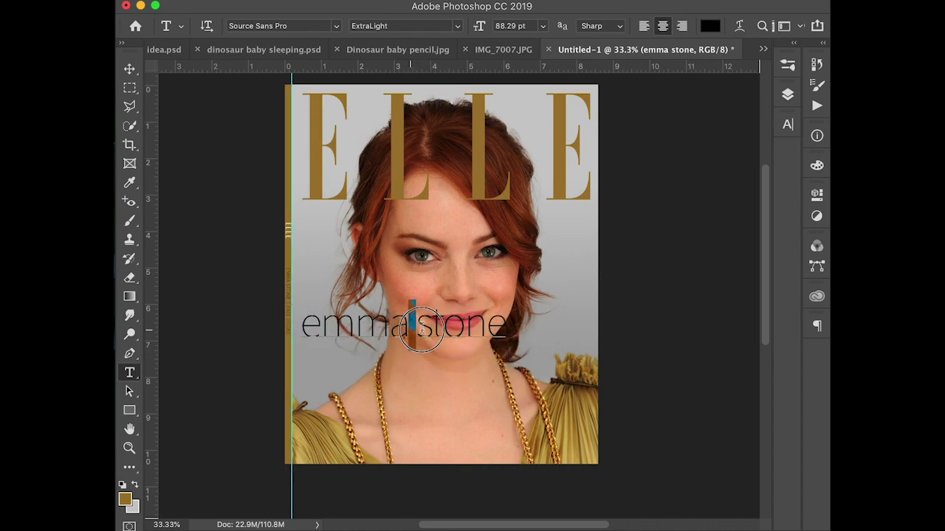
key("Return")
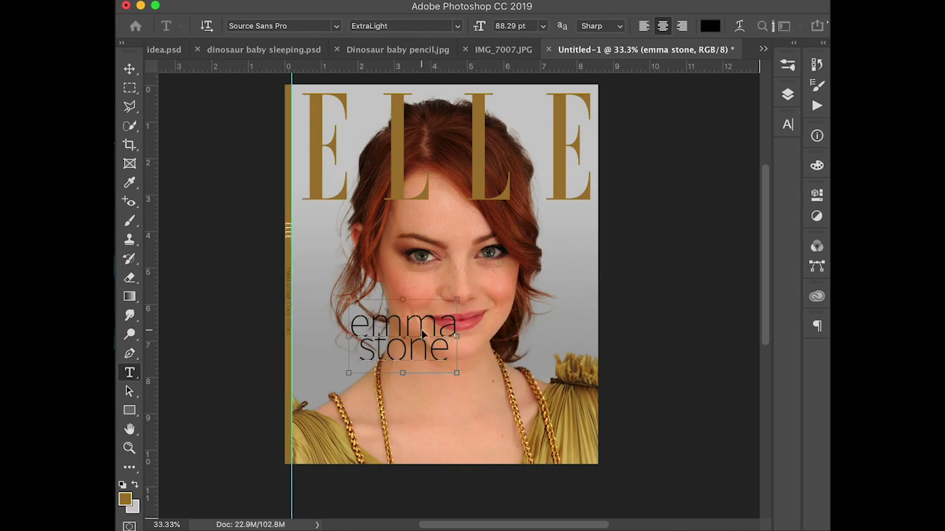
key("ctrl+a")
key("ctrl+shift+l")
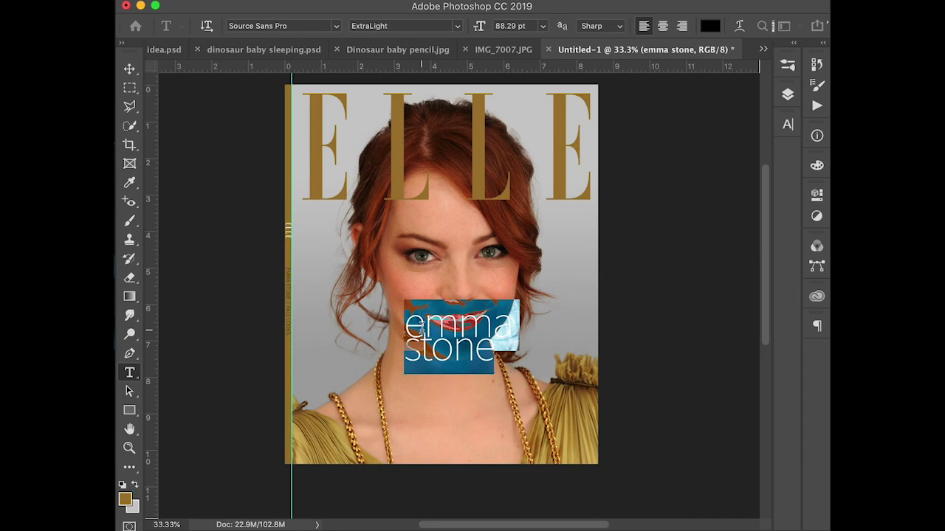
key("ctrl+Return")
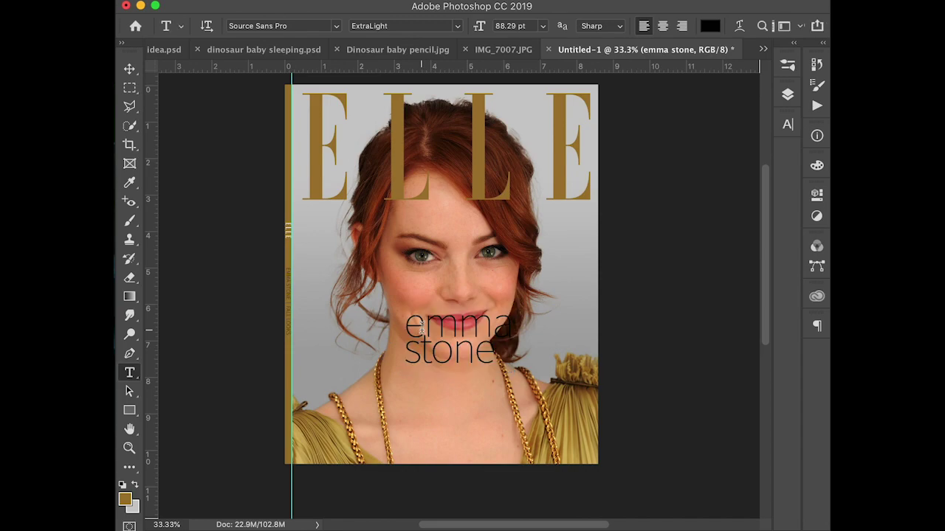
scroll(424, 334, "down", 2)
left_click_drag(424, 334, 323, 335)
Step: Zoom to 66.7% and add vertical guides at 0.375 in and about 4.399 in
left_click(323, 189, "ctrl")
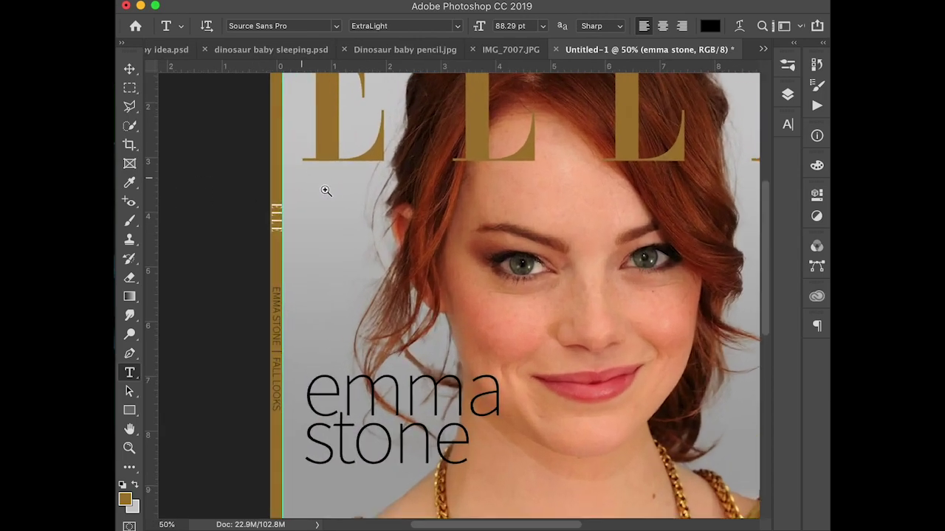
left_click(343, 241, "ctrl")
left_click_drag(151, 213, 259, 217)
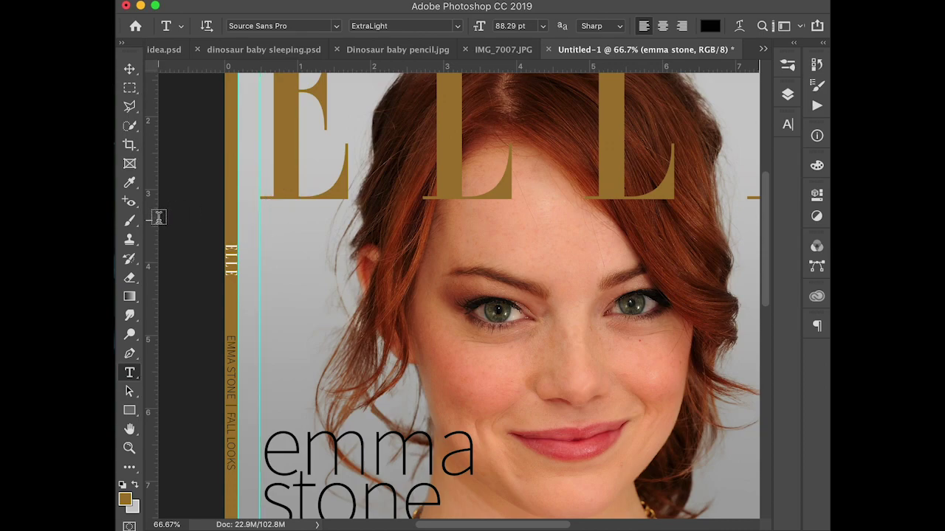
left_click_drag(518, 216, 277, 227)
left_click_drag(152, 238, 570, 239)
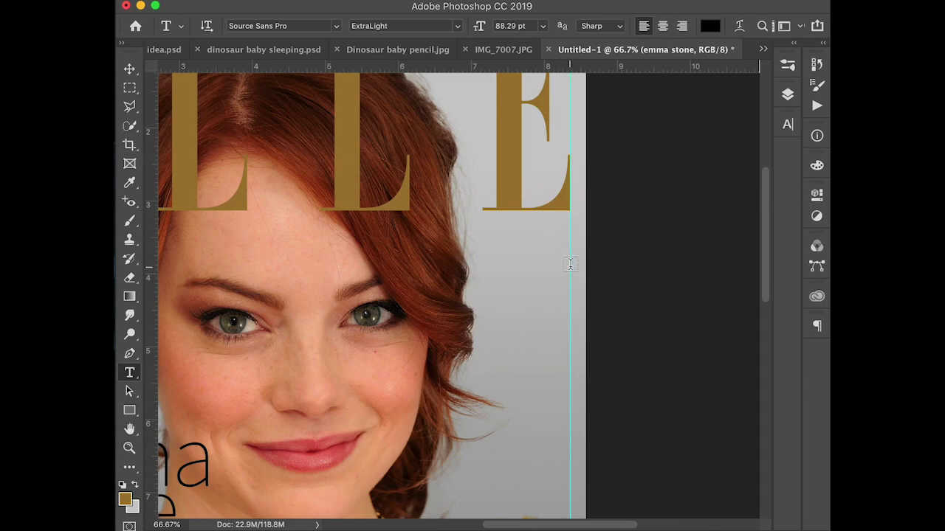
Step: Type right-aligned 'LOOKS' at 30.29 pt under the masthead's E, with FOR and FALL below it
left_click(570, 264)
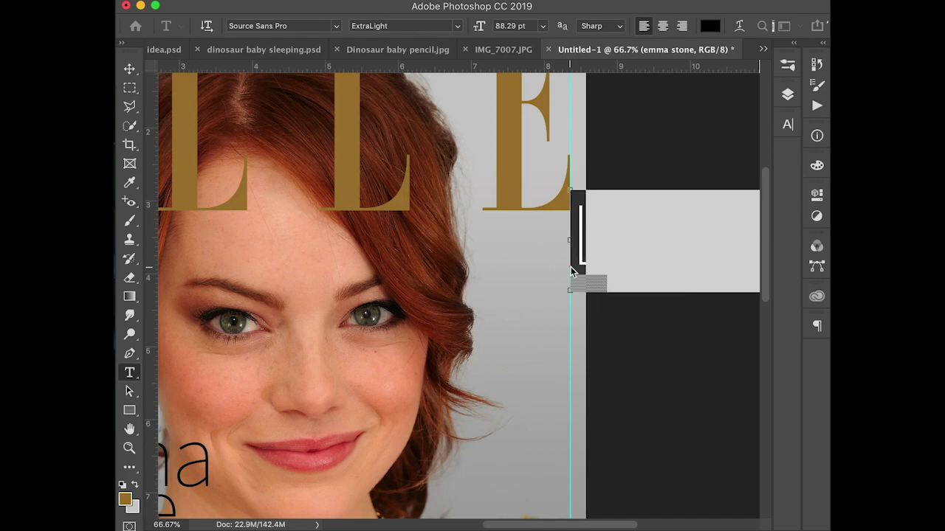
key("super+shift+r")
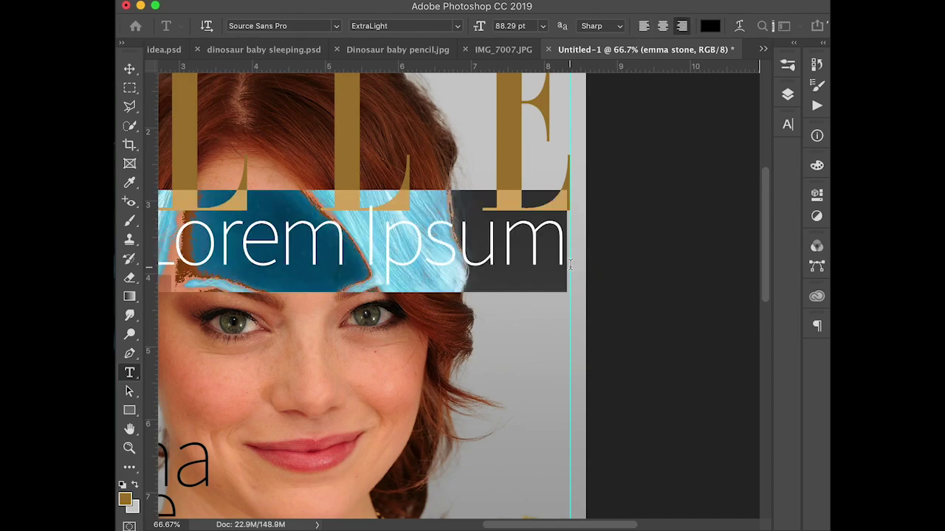
type("LOOKS")
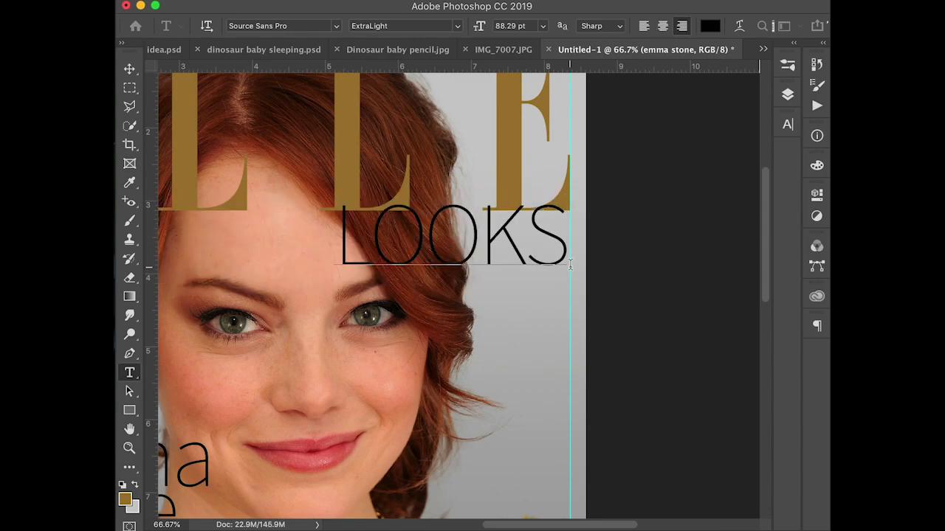
key("super+a")
key("super+shift+comma")
key("super+shift+comma")
key("super+shift+comma")
key("super+shift+comma")
key("super+shift+comma")
key("super+shift+comma")
key("super+shift+comma")
key("super+shift+comma")
key("super+shift+comma")
key("super+shift+comma")
key("super+shift+comma")
key("super+shift+comma")
key("super+shift+comma")
key("super+shift+comma")
key("super+shift+comma")
key("super+shift+comma")
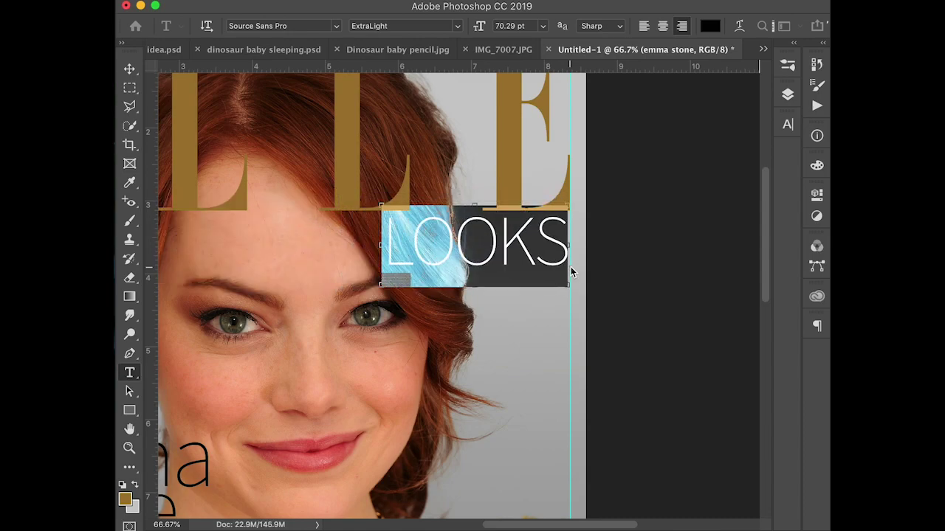
key("super+shift+comma")
key("super+shift+comma")
key("super+shift+comma")
key("super+shift+comma")
key("super+shift+comma")
key("super+shift+comma")
key("super+shift+comma")
key("super+shift+comma")
key("super+shift+comma")
key("super+shift+comma")
key("super+shift+comma")
key("super+shift+comma")
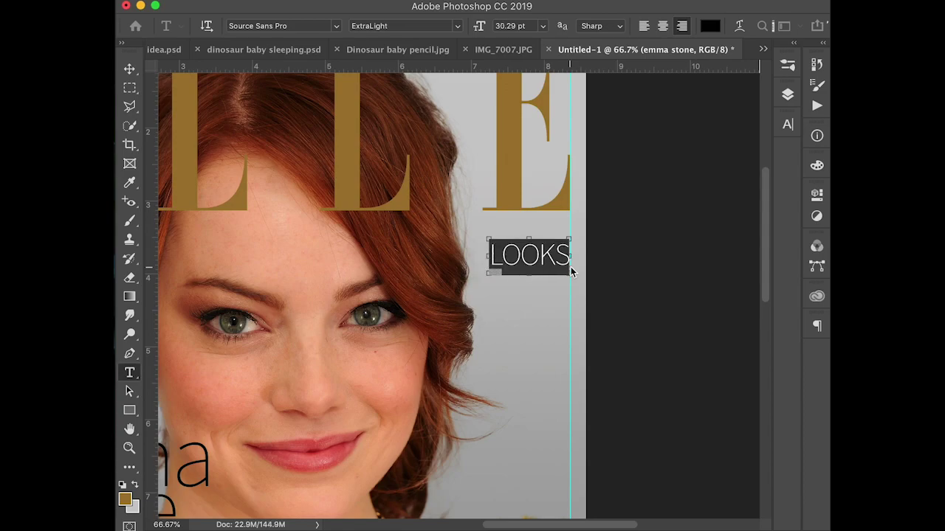
left_click(569, 264)
key("Return")
type("FOR ")
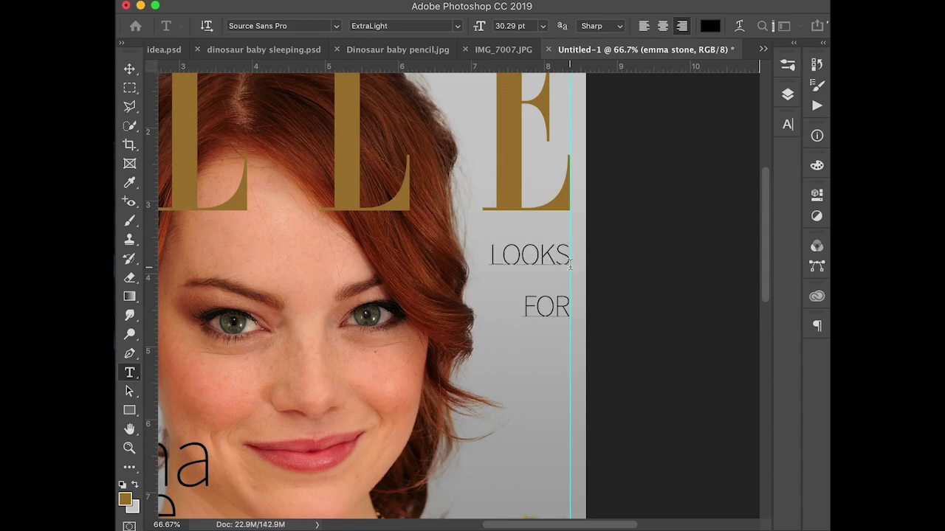
type("FALL")
Step: Tighten the stack's leading and enlarge FALL to 50.29 pt with extra space above it
key("super+a")
key("alt+Up")
key("alt+Up")
key("alt+Up")
key("alt+Up")
key("alt+Up")
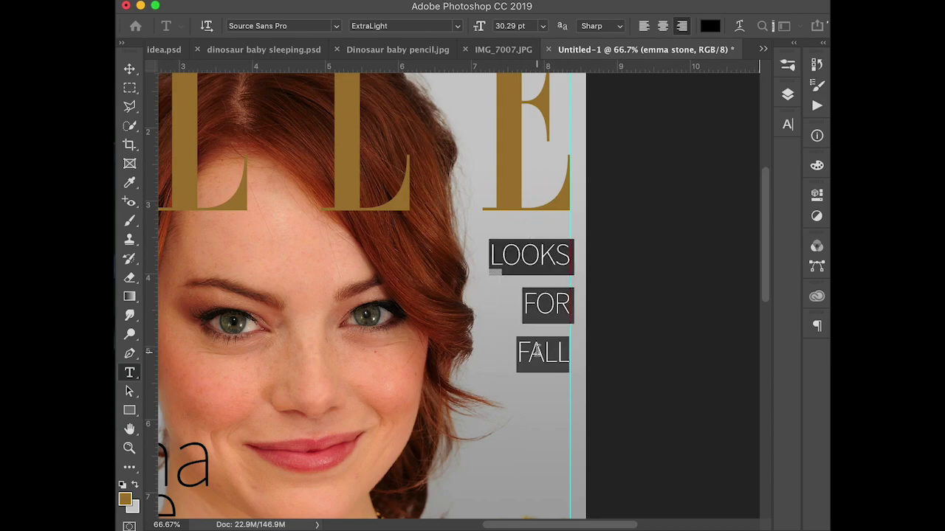
key("alt+Up")
key("alt+Up")
key("alt+Up")
key("alt+Up")
key("alt+Up")
key("alt+Up")
key("alt+Up")
key("alt+Up")
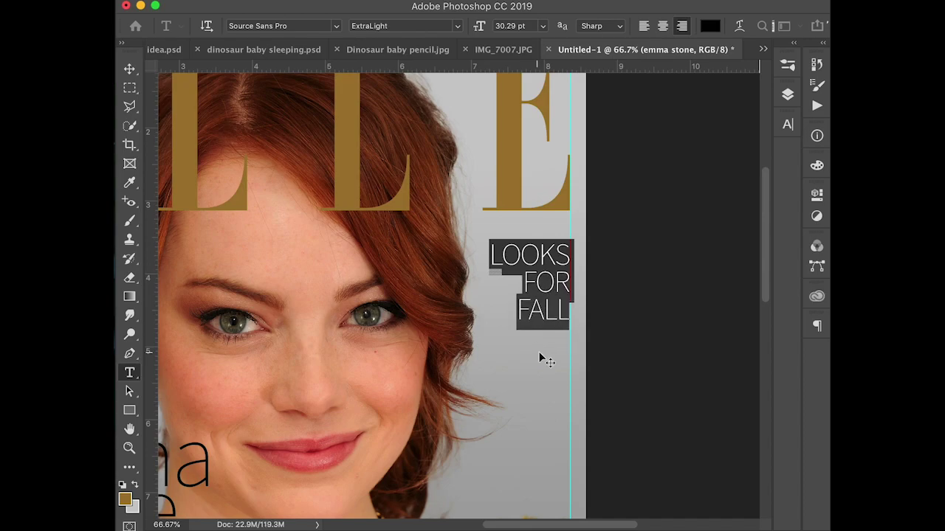
double_click(538, 313)
key("super+alt+shift+period")
key("super+alt+shift+period")
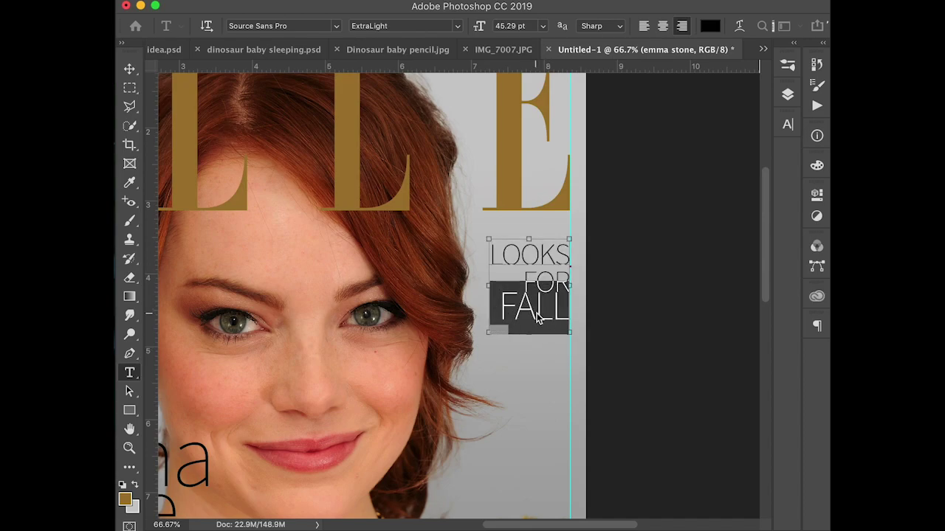
key("alt+Down")
key("alt+Down")
key("alt+Down")
key("alt+Down")
key("alt+Down")
key("alt+Down")
key("alt+Down")
key("alt+Down")
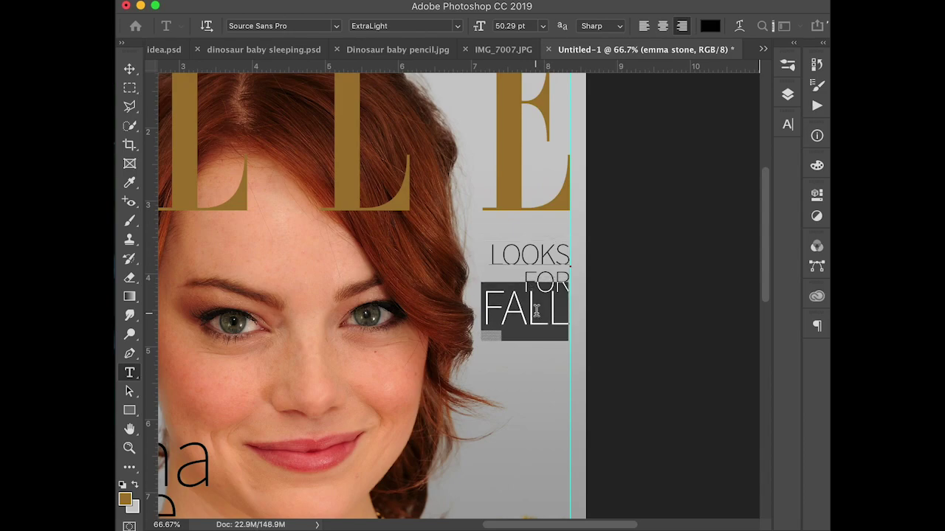
key("alt+Down")
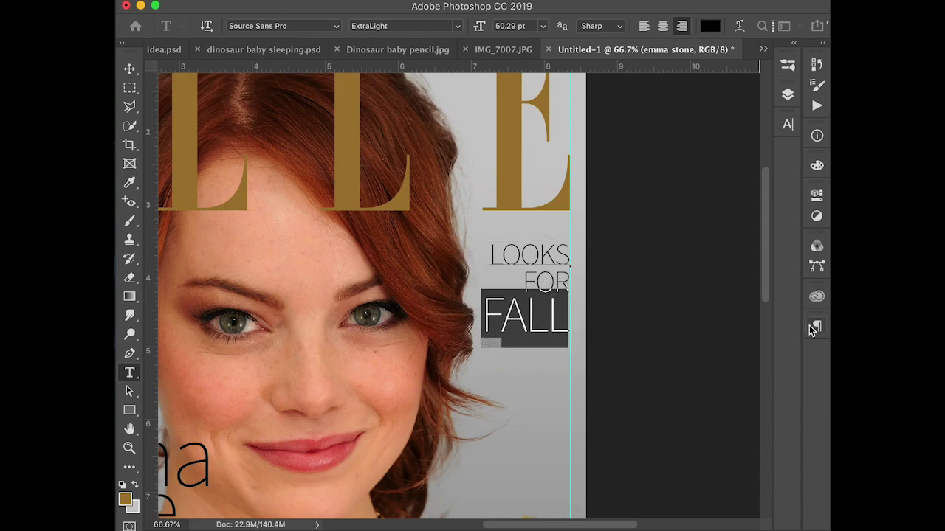
Step: Fine-tune the leading above FALL in the Character panel and set FALL to Regular weight
left_click(786, 125)
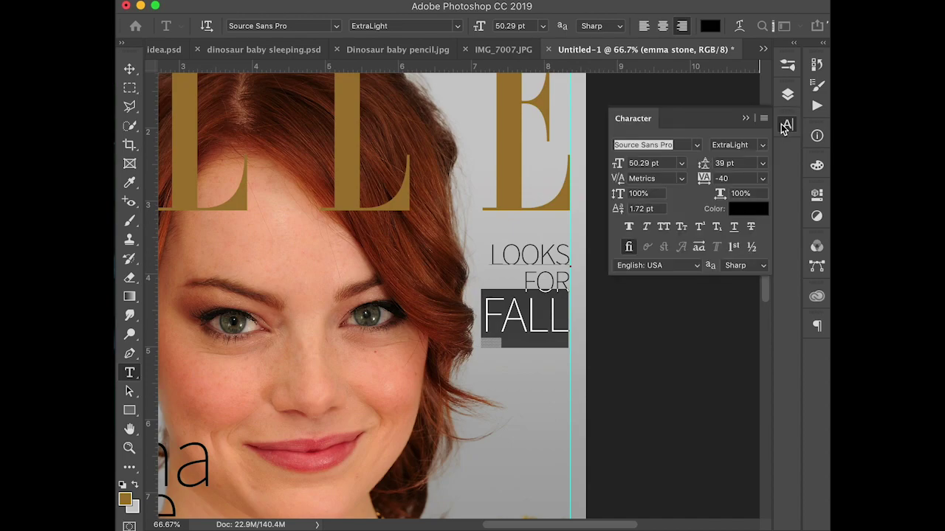
left_click_drag(704, 166, 703, 168)
left_click_drag(704, 167, 704, 168)
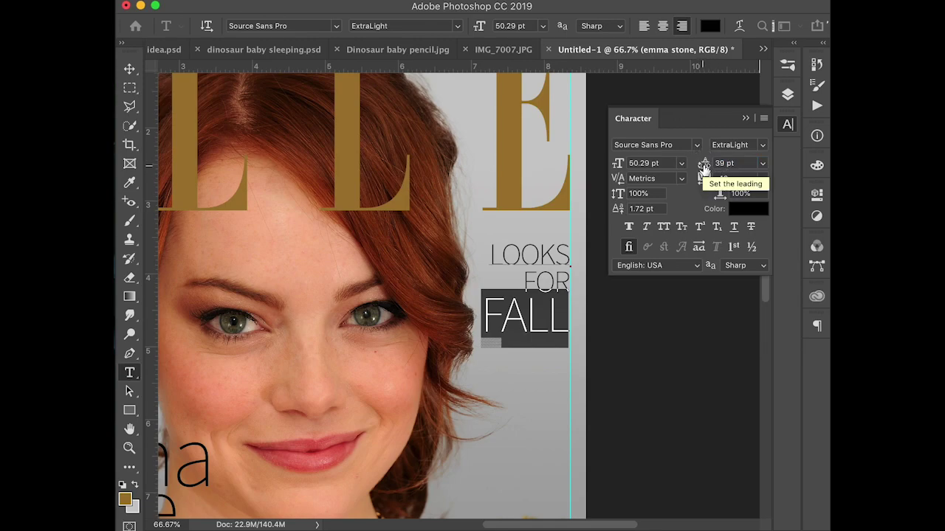
left_click(451, 25)
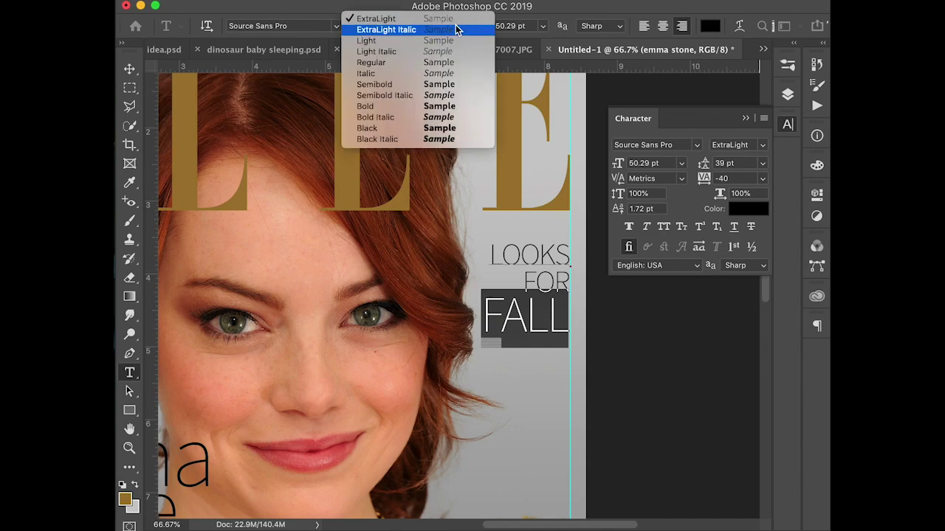
left_click(457, 87)
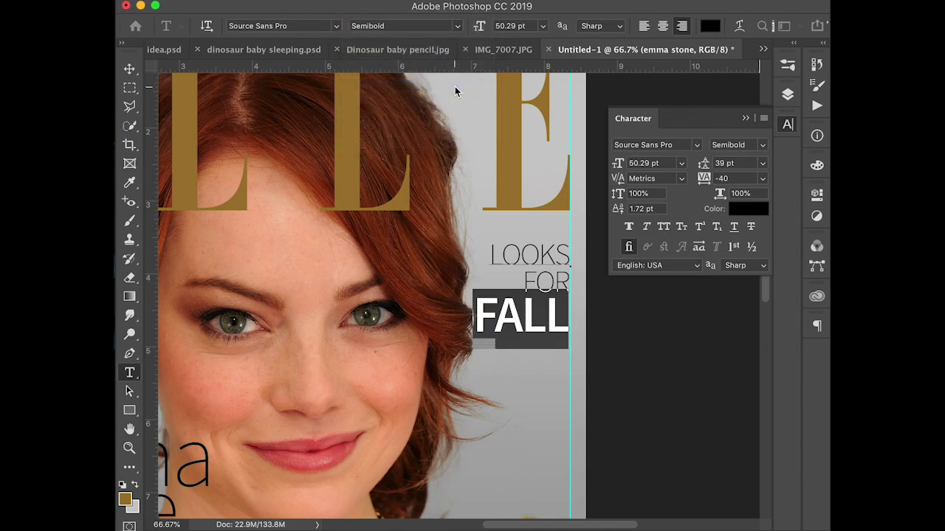
left_click(457, 27)
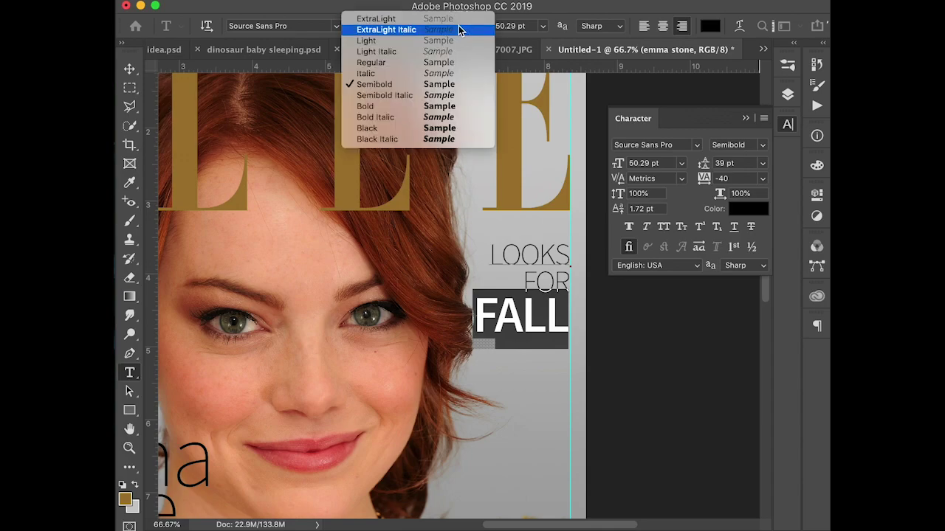
left_click(452, 63)
key("Escape")
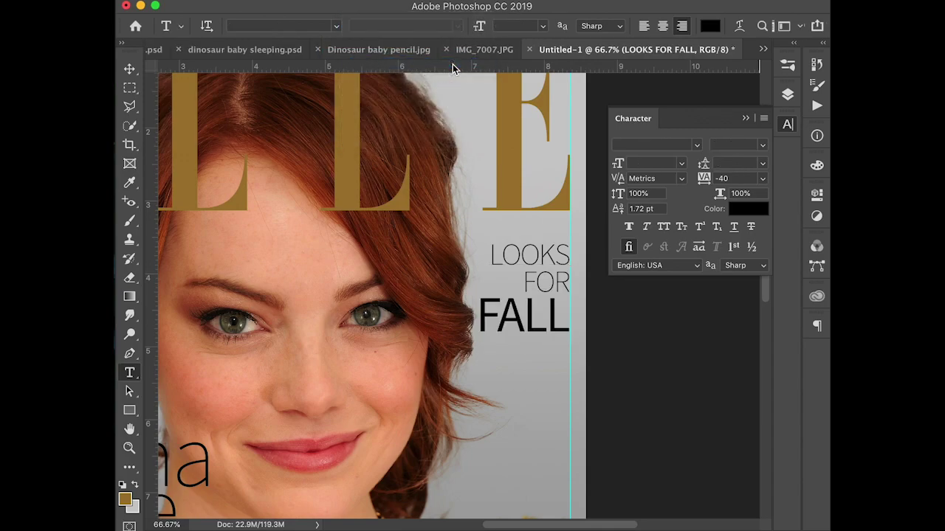
left_click(764, 119)
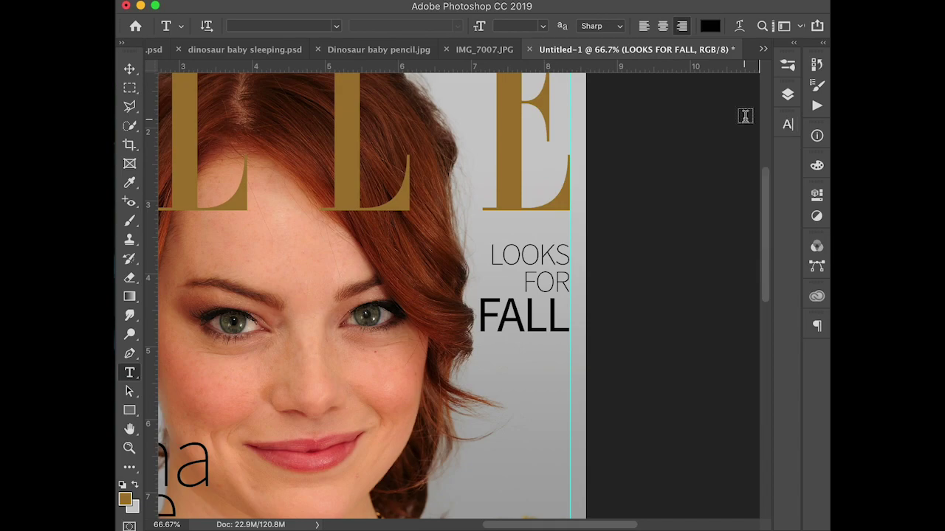
Step: Move the two-line emma stone headline lower and scale it down to 62.09 pt
scroll(365, 378, "left", 7)
scroll(365, 377, "down", 5)
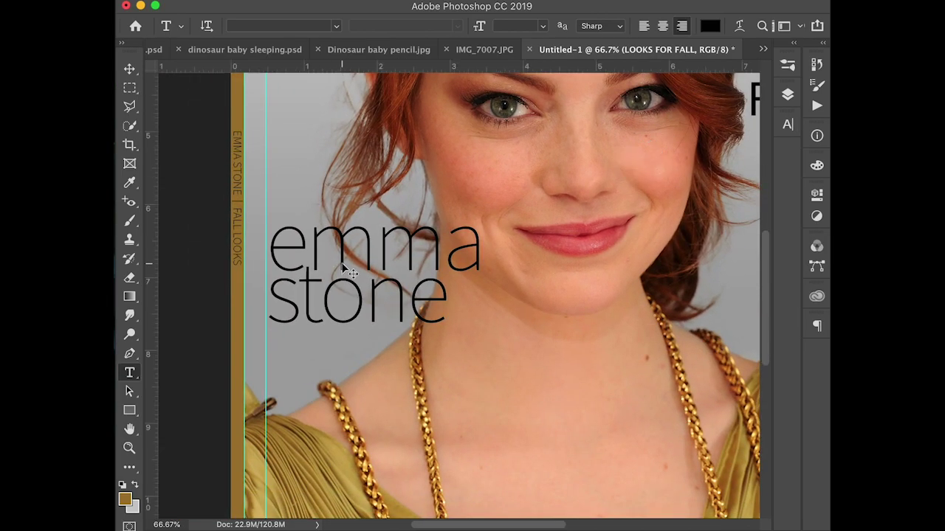
left_click(340, 281)
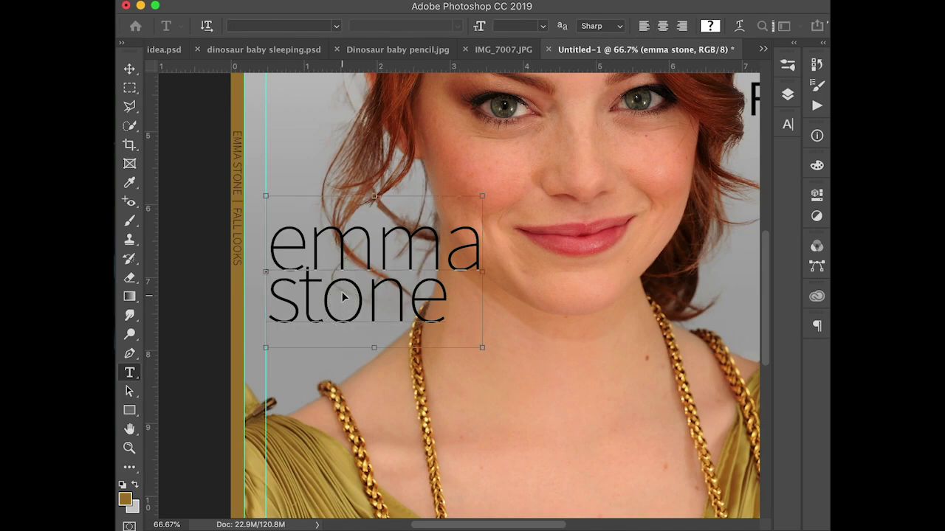
left_click_drag(350, 288, 352, 344)
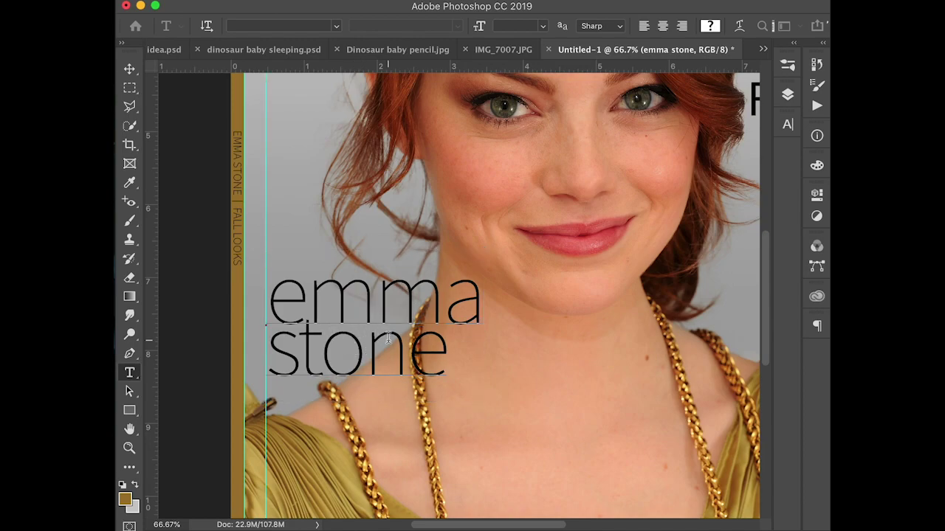
key("super+t")
left_click_drag(481, 399, 414, 359)
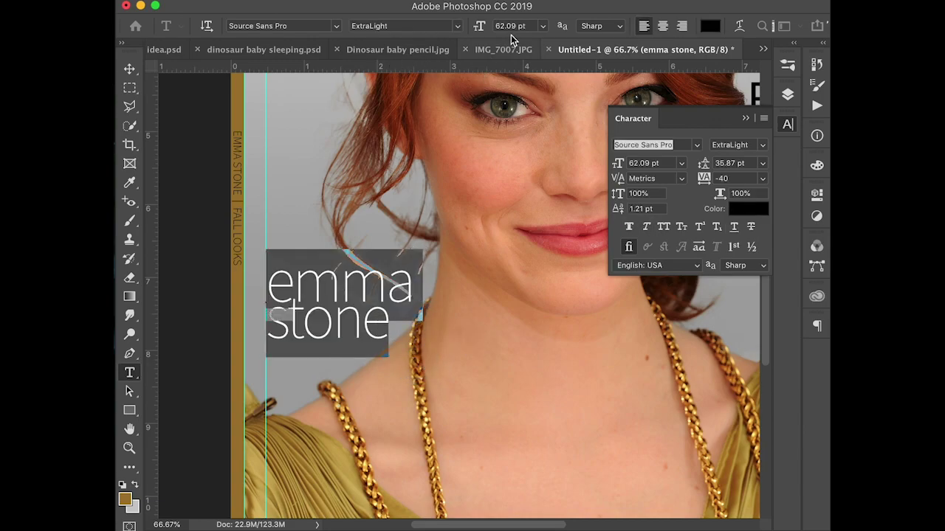
Step: Set emma stone to Source Sans Pro Regular and nudge it slightly upward
left_click(459, 28)
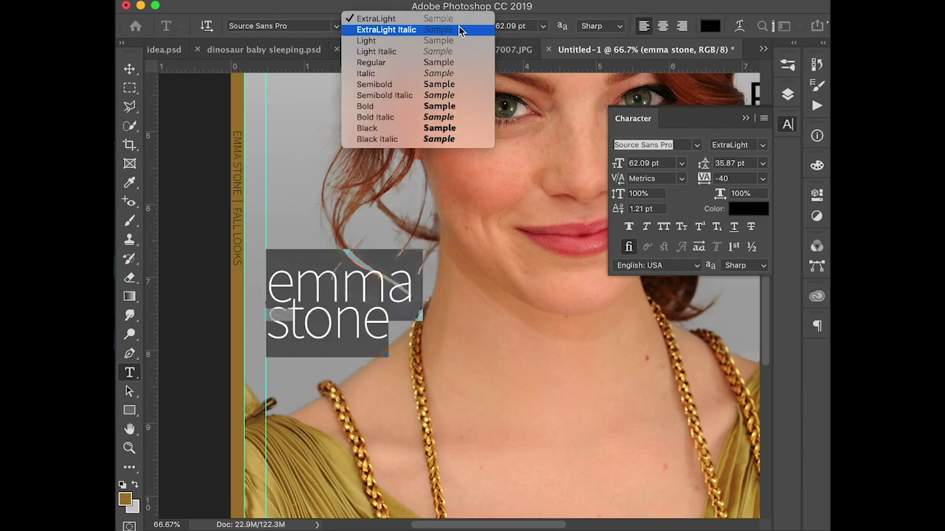
left_click(455, 63)
key("super+Return")
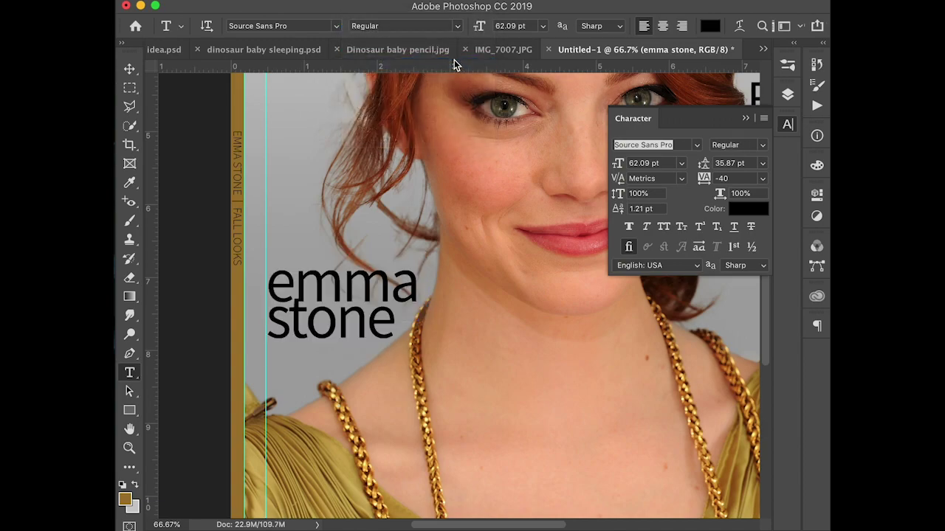
left_click_drag(383, 296, 384, 286)
Step: Widen the emma stone line spacing to 42.2 pt, then switch to Chrome's ELLE references
left_click(350, 279)
key("super+a")
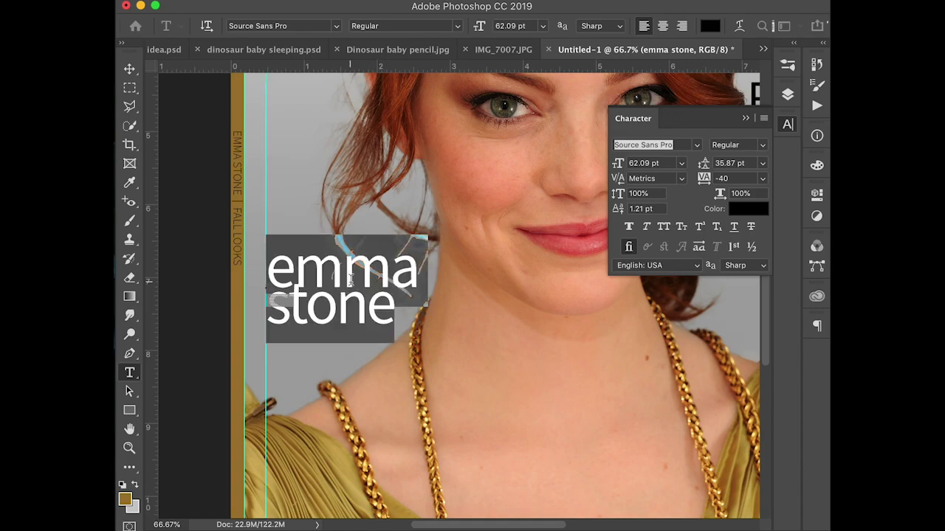
key("alt+Down")
key("alt+Down")
key("alt+Down")
key("alt+Down")
key("alt+Down")
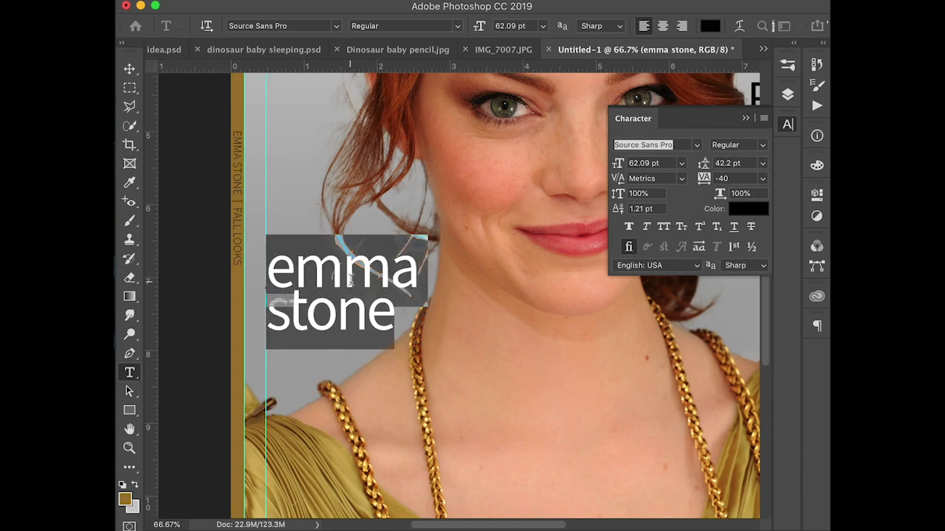
key("super+Return")
left_click(273, 268)
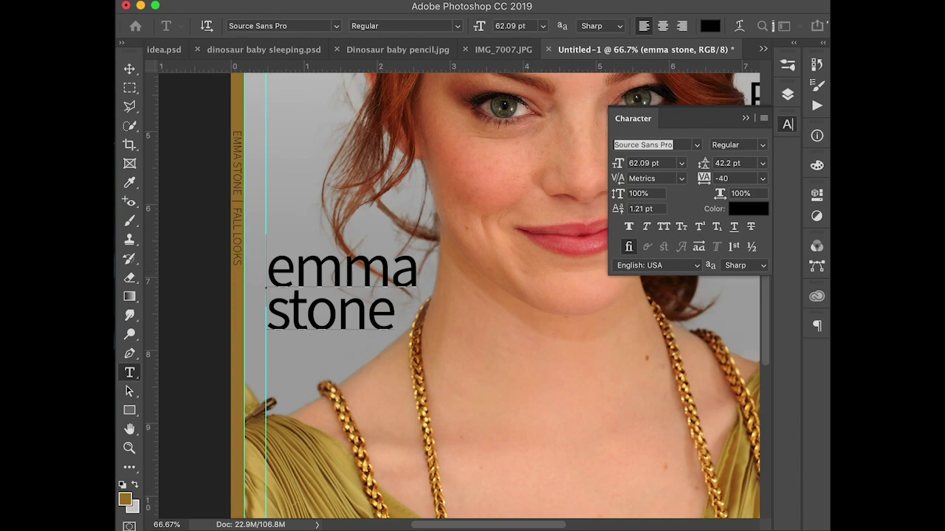
key("super+Tab")
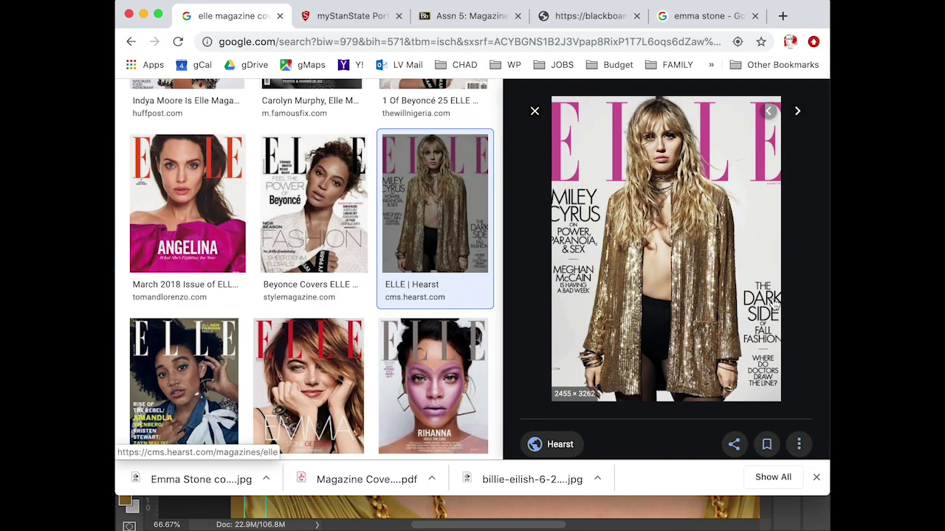
Step: Preview another ELLE cover, then in Photoshop type 'ELLE WORLD' at the start of the name text
scroll(348, 256, "up", 4)
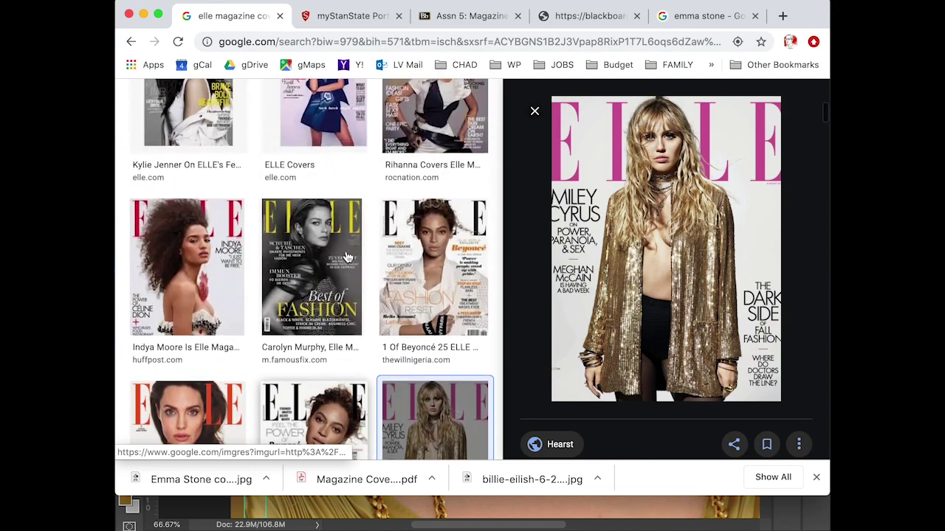
left_click(432, 290)
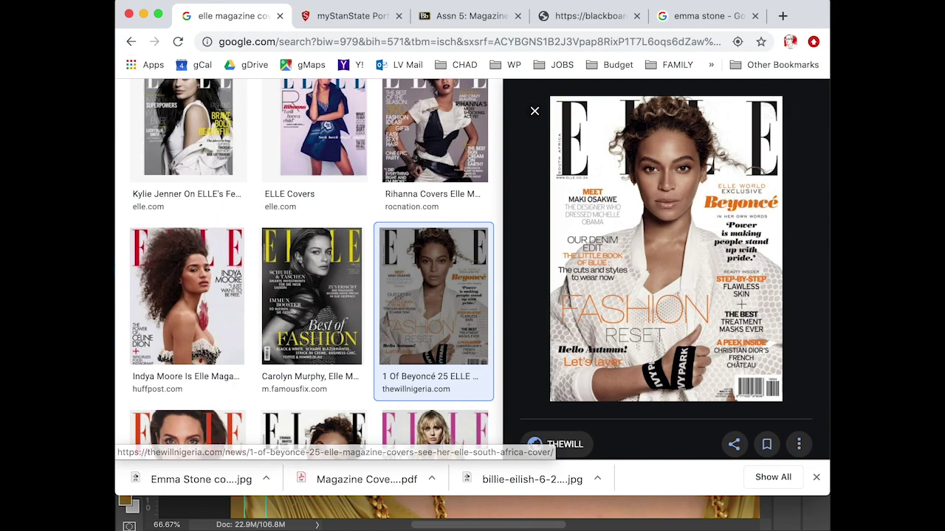
left_click(471, 516)
left_click(270, 271)
type("ELLE WO")
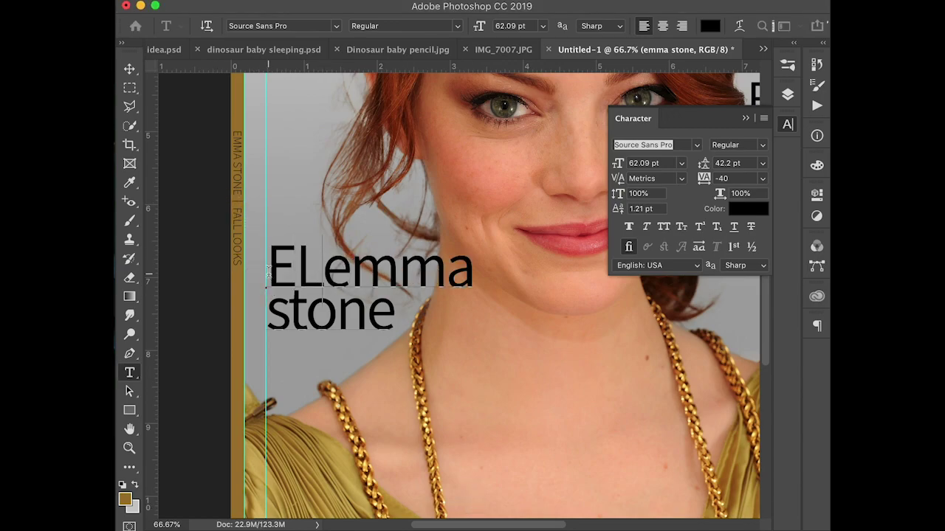
type("RLD")
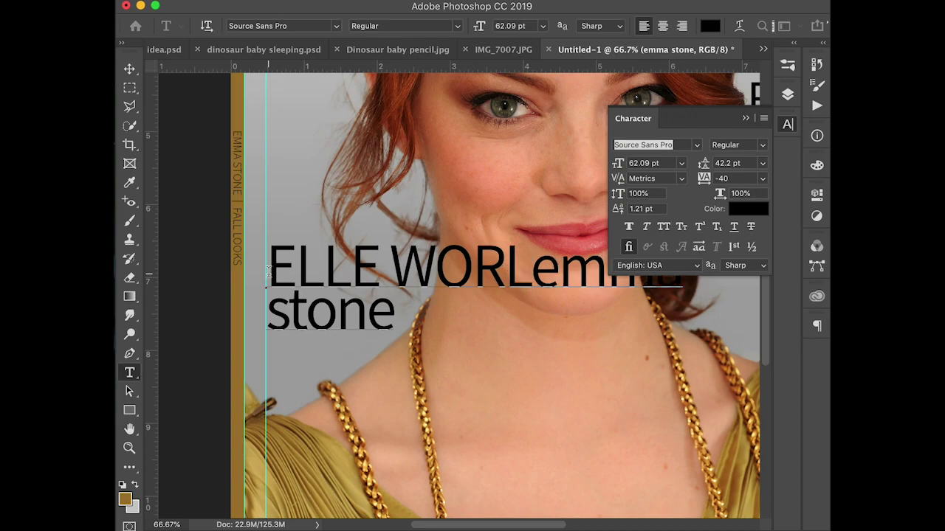
Step: Add 'EXCLUSIVE' below ELLE WORLD, put the name on its own line, and select the headline lines
key("Return")
type("EX")
type("CLUSIV")
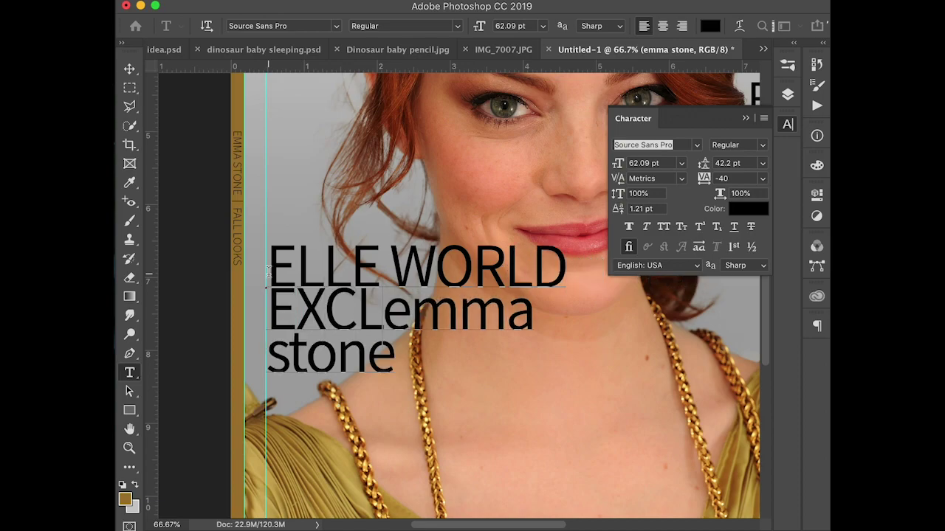
type("E")
key("Return")
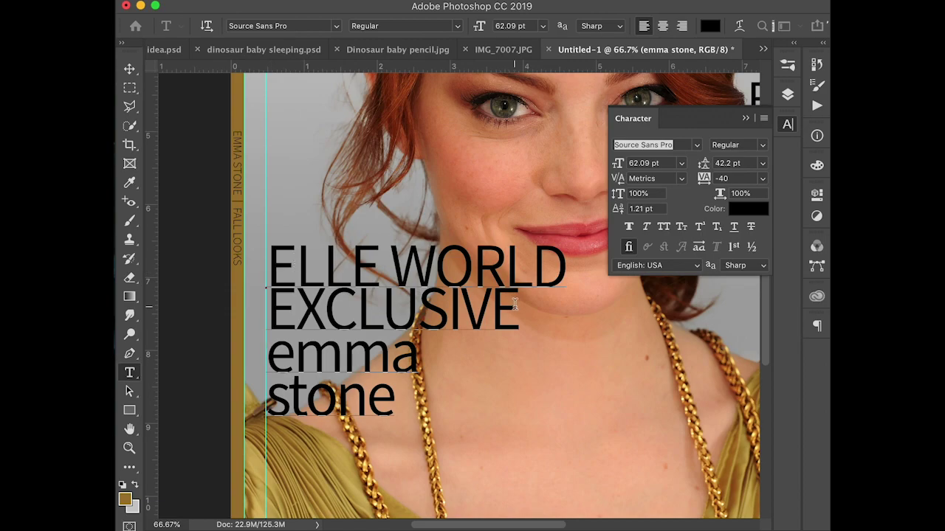
left_click(232, 263, "shift")
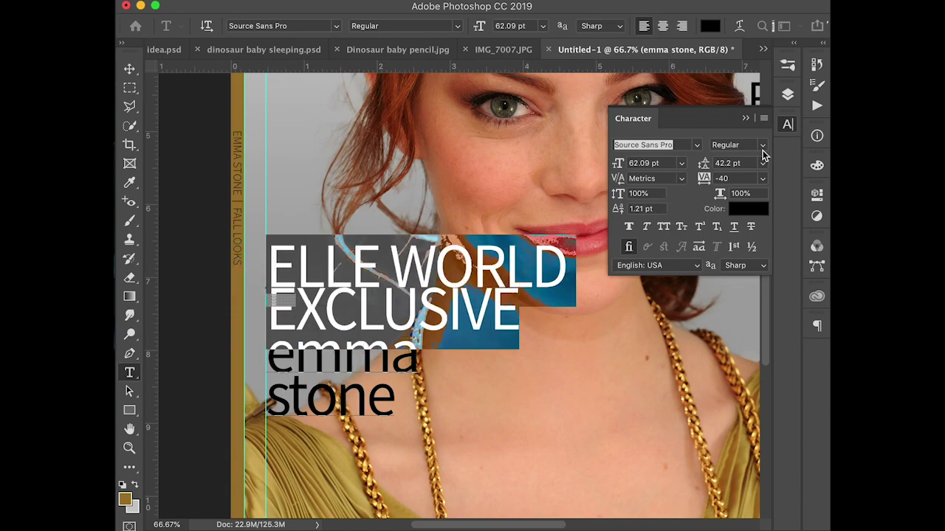
Step: Make ELLE WORLD / EXCLUSIVE ExtraLight at 30.44 pt with 25.32 pt leading, and move the block higher
left_click(763, 148)
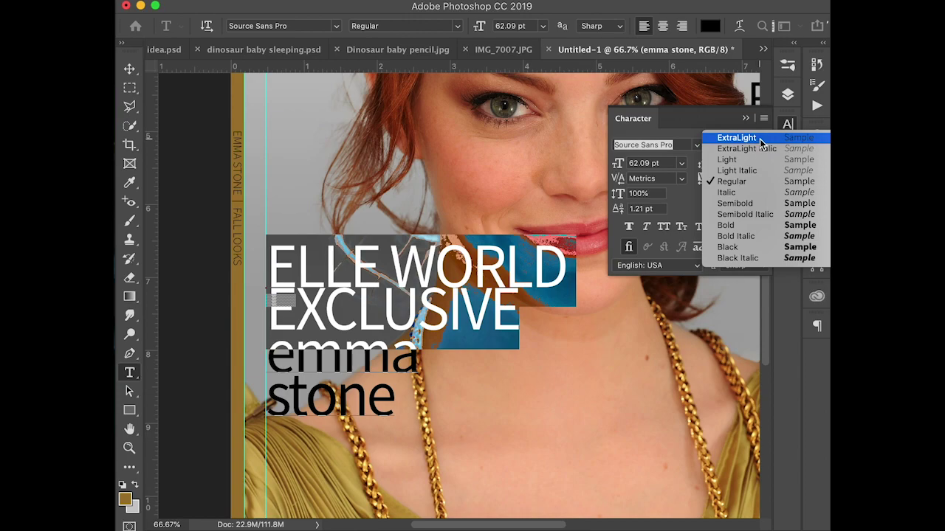
left_click(761, 138)
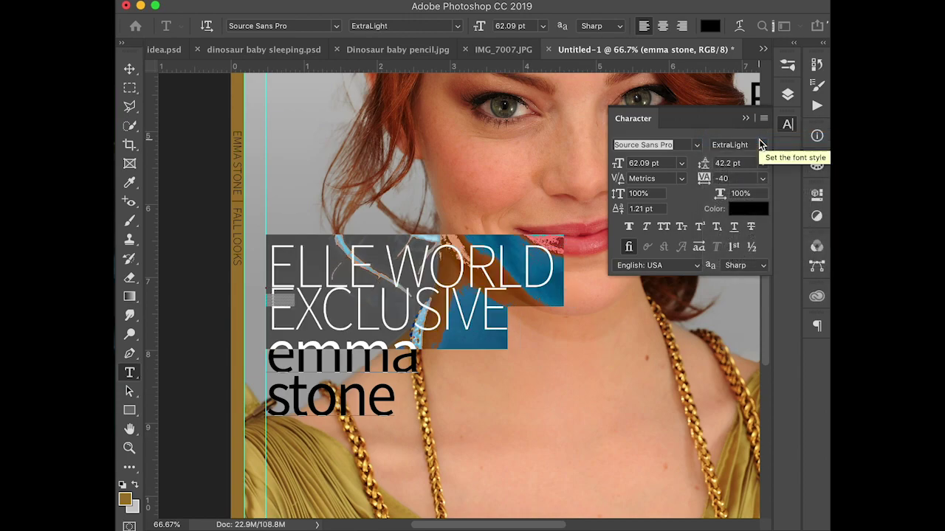
key("super+shift+comma")
key("super+shift+comma")
key("super+shift+comma")
key("super+shift+comma")
key("super+shift+comma")
key("super+shift+comma")
key("super+shift+comma")
key("super+shift+comma")
key("super+shift+comma")
key("super+shift+comma")
key("super+shift+comma")
key("super+shift+comma")
key("super+shift+comma")
key("super+shift+comma")
key("super+shift+comma")
key("super+shift+comma")
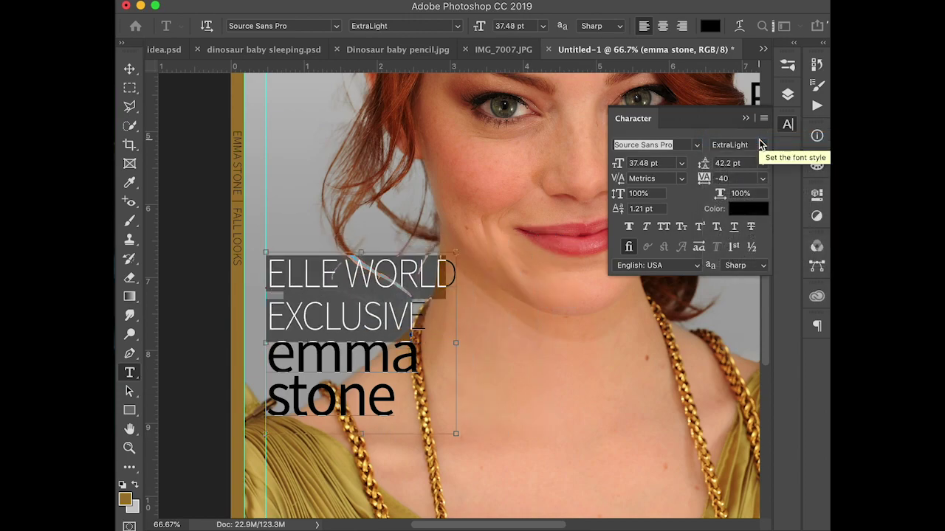
key("alt+Up")
key("alt+Up")
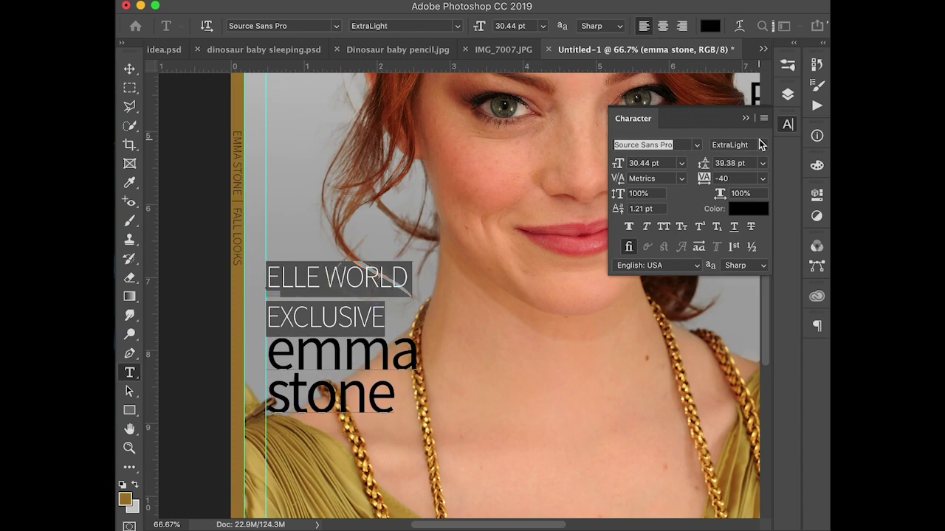
key("alt+Up")
key("alt+Up")
key("alt+Up")
key("alt+Up")
key("alt+Up")
key("alt+Up")
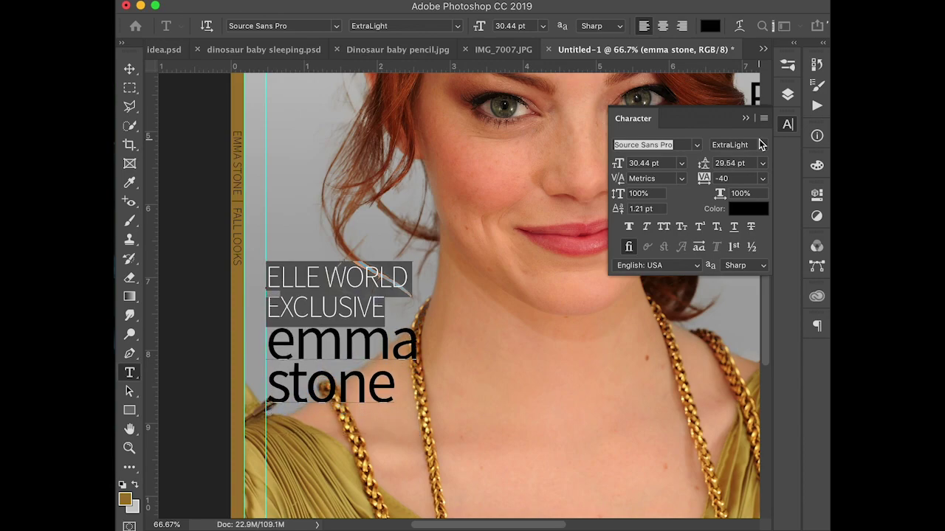
key("alt+Up")
key("alt+Up")
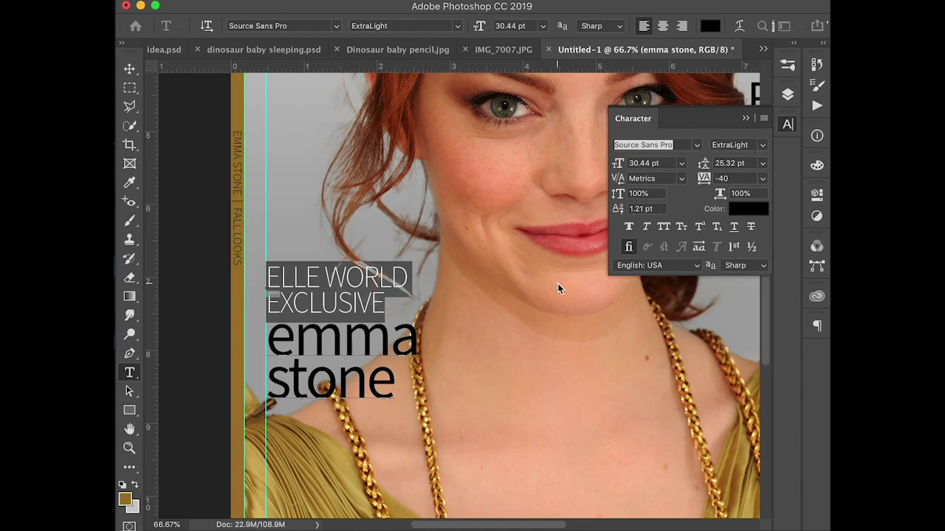
key("super+Return")
left_click_drag(358, 311, 345, 244)
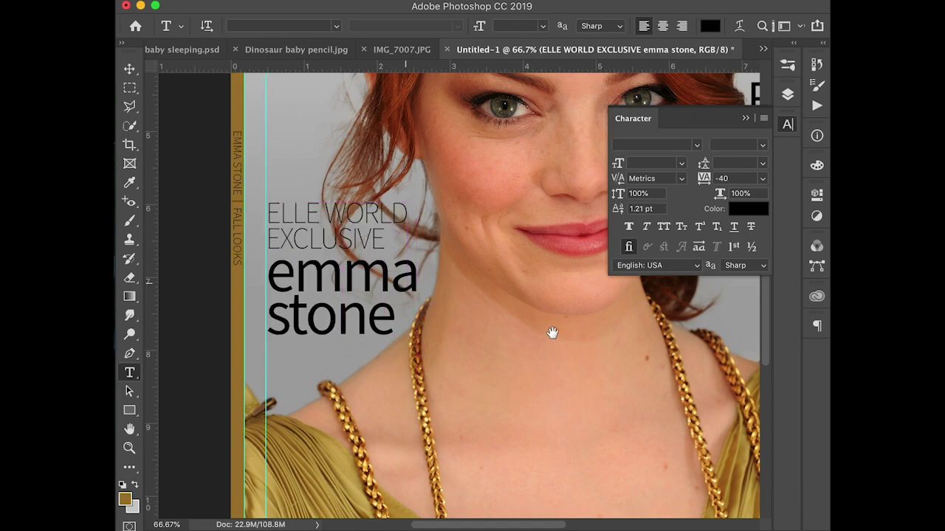
Step: Duplicate the LOOKS FOR FALL text layer and move the copy down below the original
left_click(604, 348, "alt")
left_click(602, 350, "alt")
left_click(489, 316)
left_click_drag(488, 316, 479, 386)
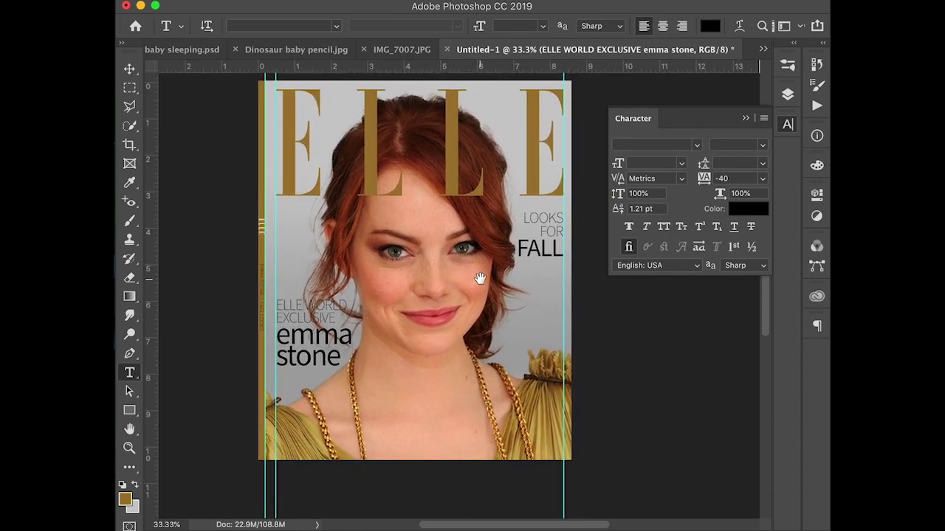
left_click(563, 259, "super")
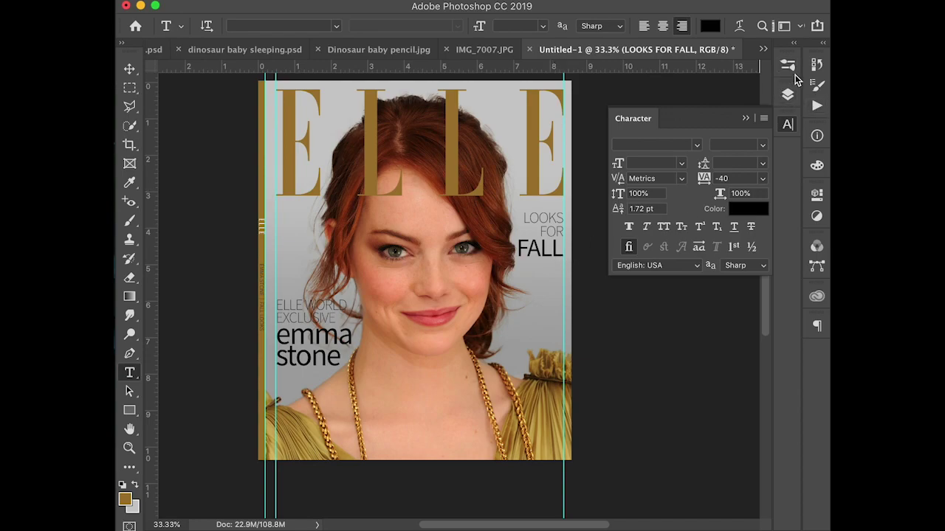
left_click(788, 94)
left_click_drag(685, 180, 728, 485)
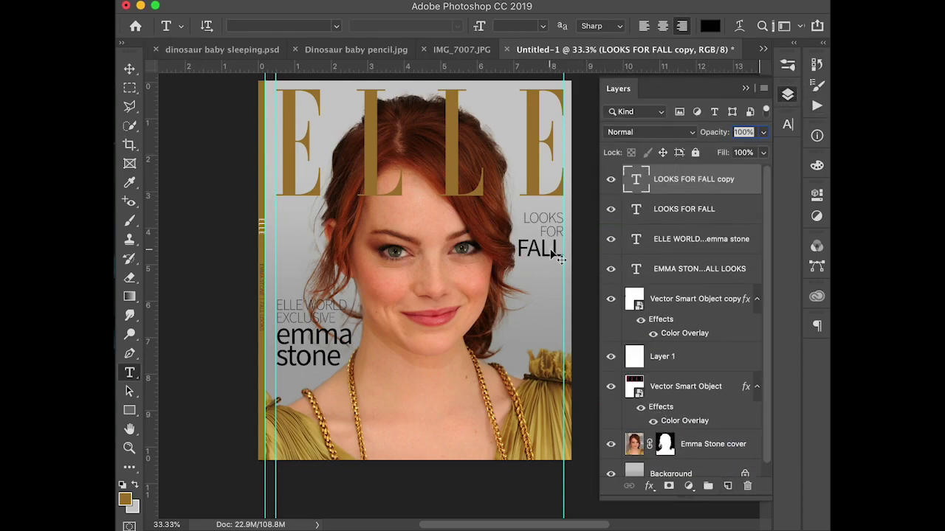
left_click_drag(563, 258, 562, 323)
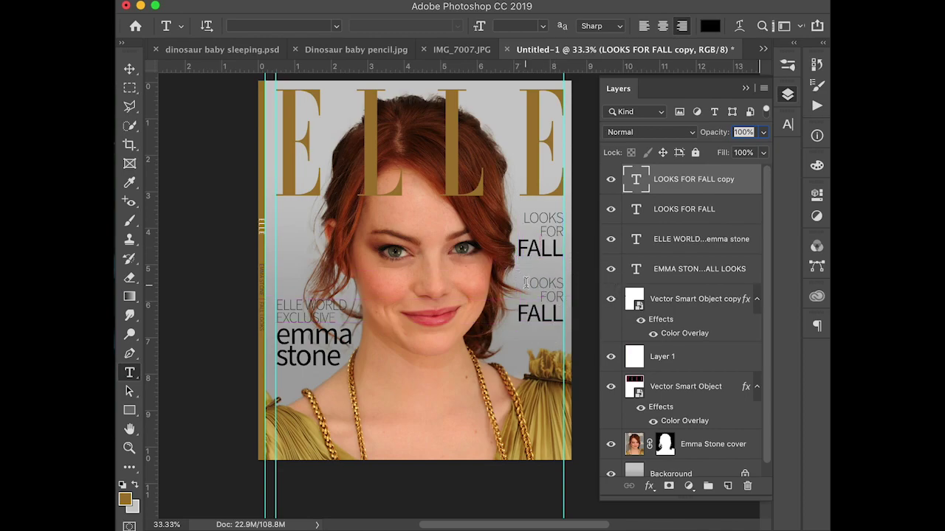
Step: Retype the copy as 'CHECK OUT / RAIN / BOOTS' and commit the text
left_click_drag(525, 283, 560, 295)
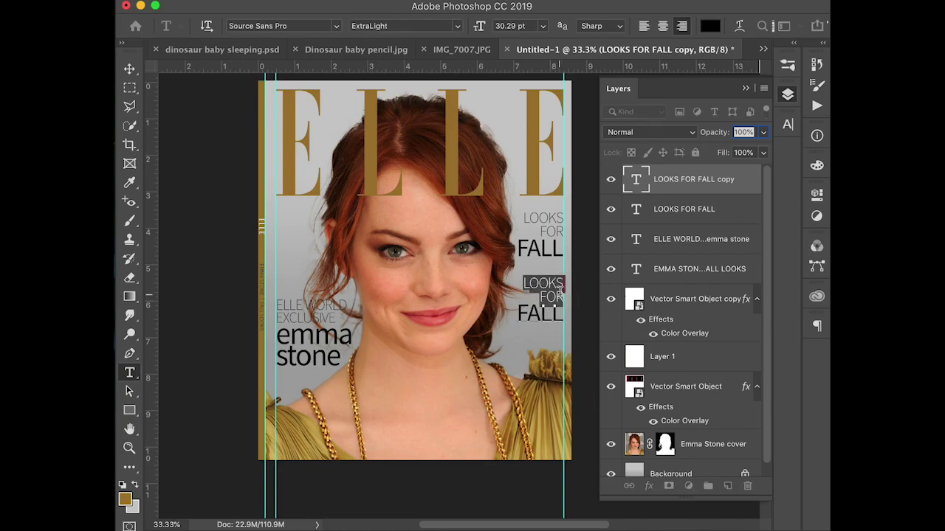
key("BackSpace")
type("CHECK")
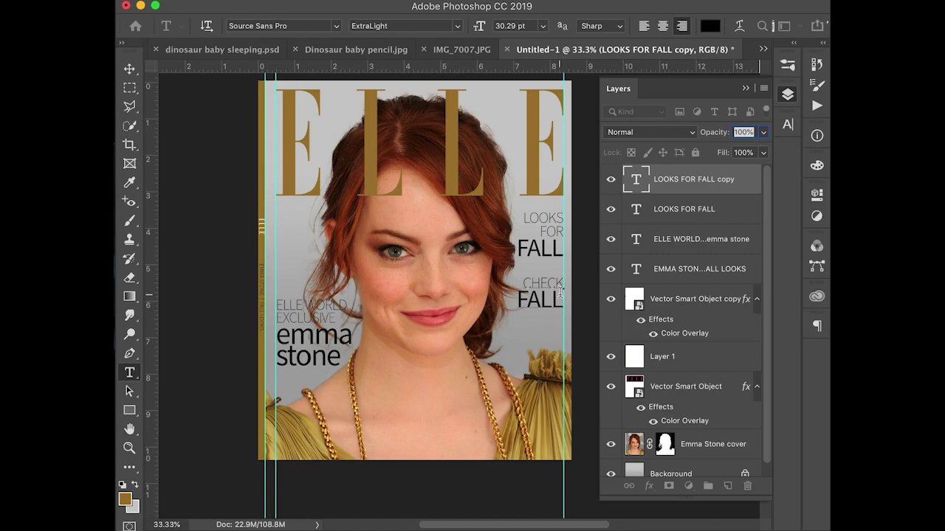
key("Return")
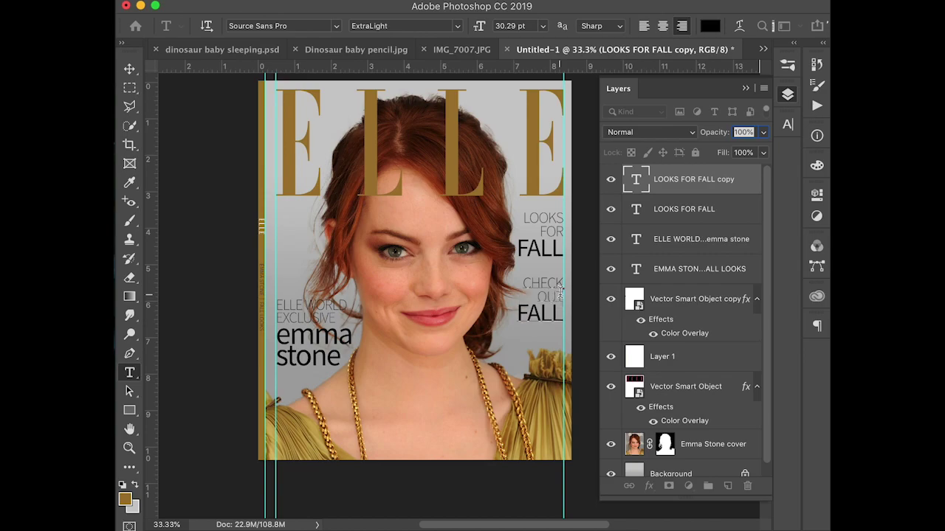
key("shift+Right")
key("shift+Right")
key("shift+Right")
key("shift+Right")
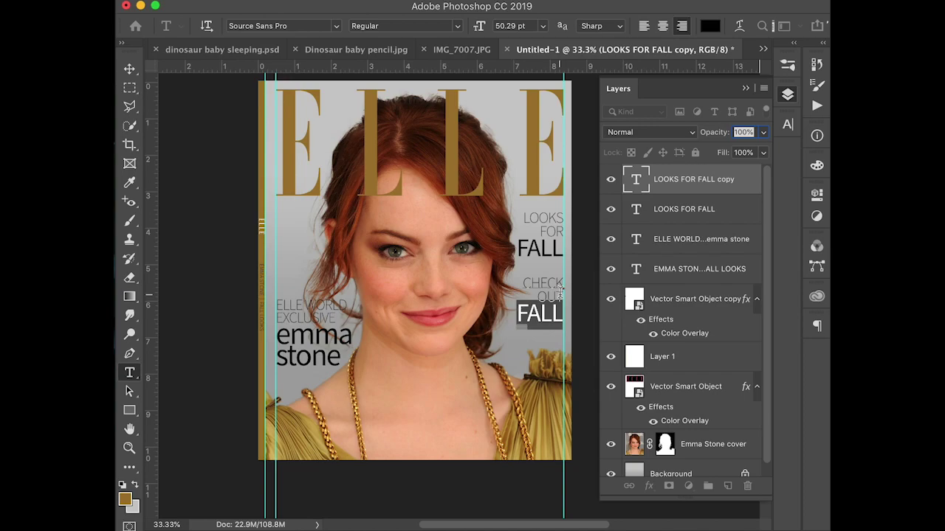
type("RAIN")
key("Return")
type("BO")
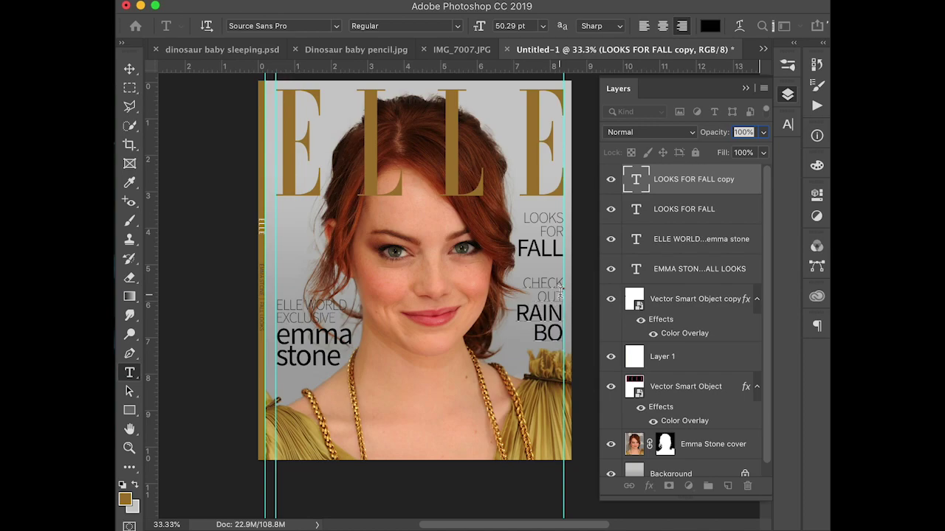
type("OTS")
key("super+Return")
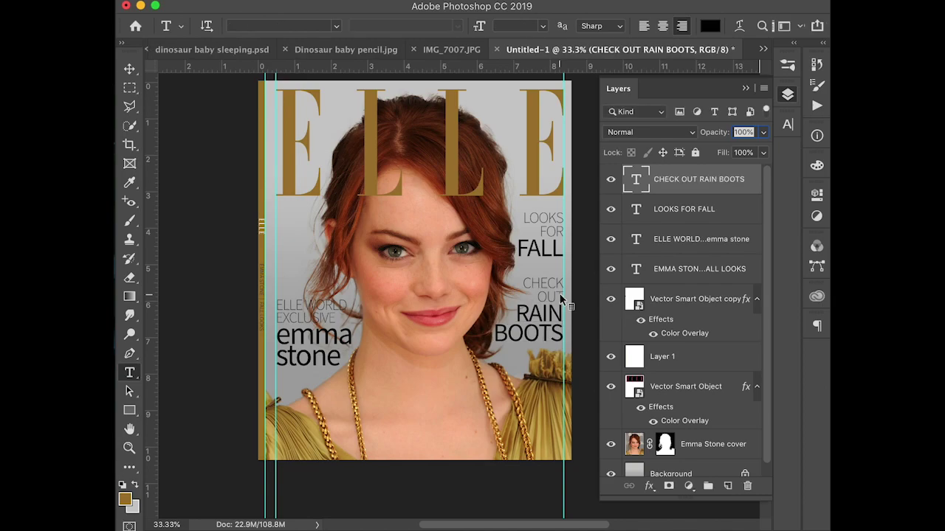
left_click(746, 89)
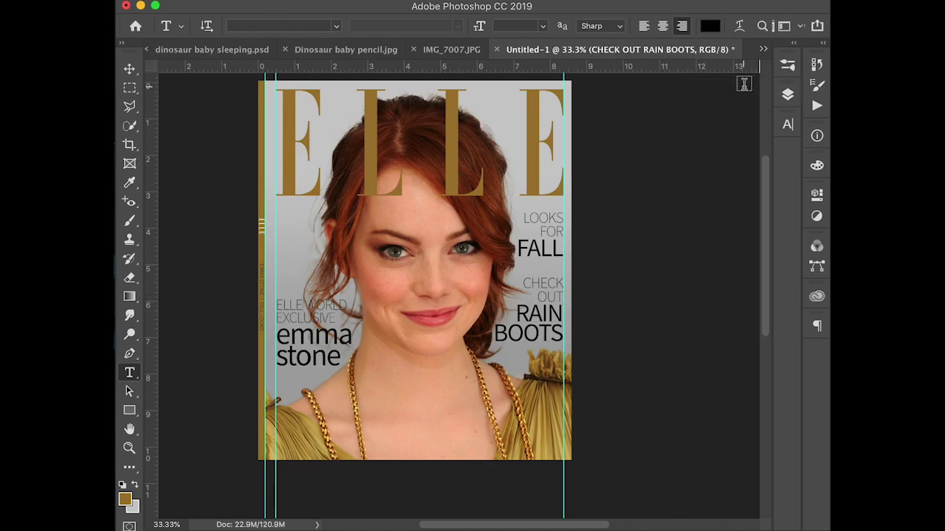
Step: Drag the ELLE WORLD EXCLUSIVE emma stone block down to the cover's bottom centre
left_click_drag(502, 185, 558, 198)
key("super+r")
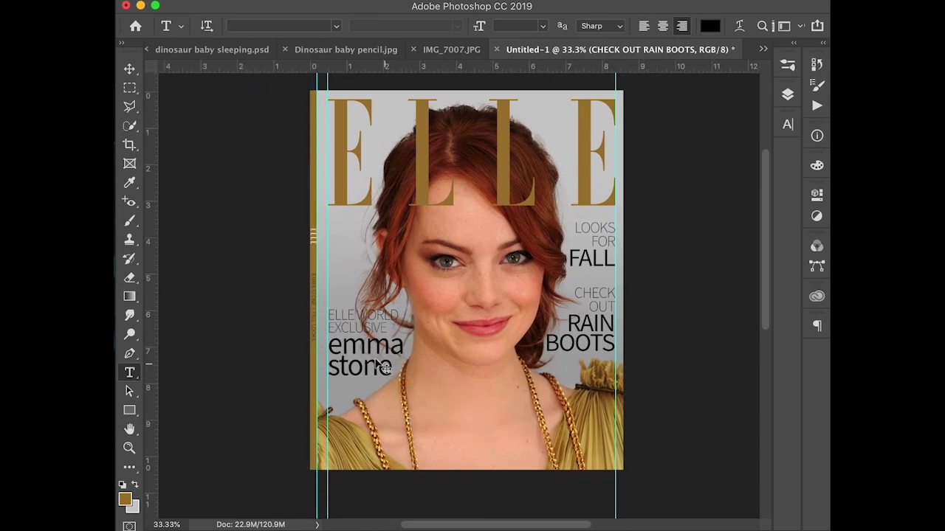
left_click_drag(372, 360, 476, 438)
Step: Centre-align all lines of the ELLE WORLD EXCLUSIVE emma stone text block
left_click(476, 439)
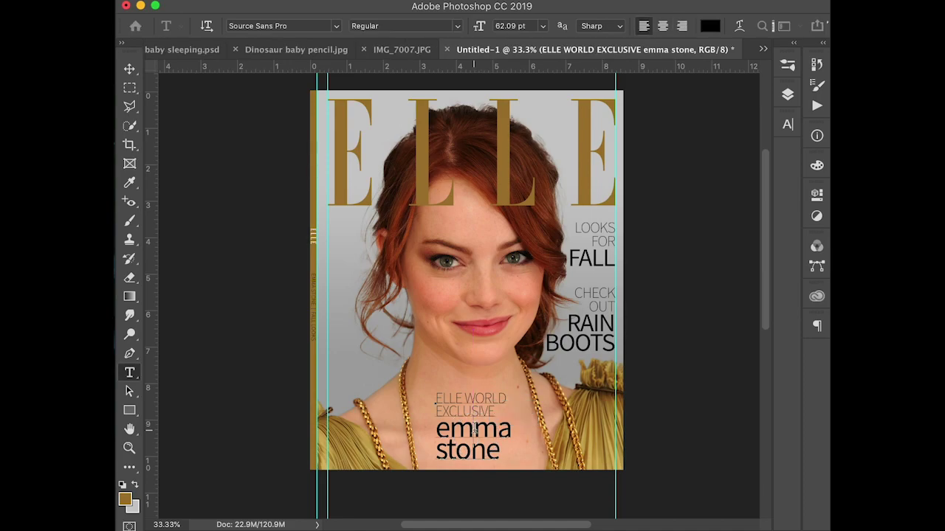
key("super+a")
key("super+shift+c")
key("super+Return")
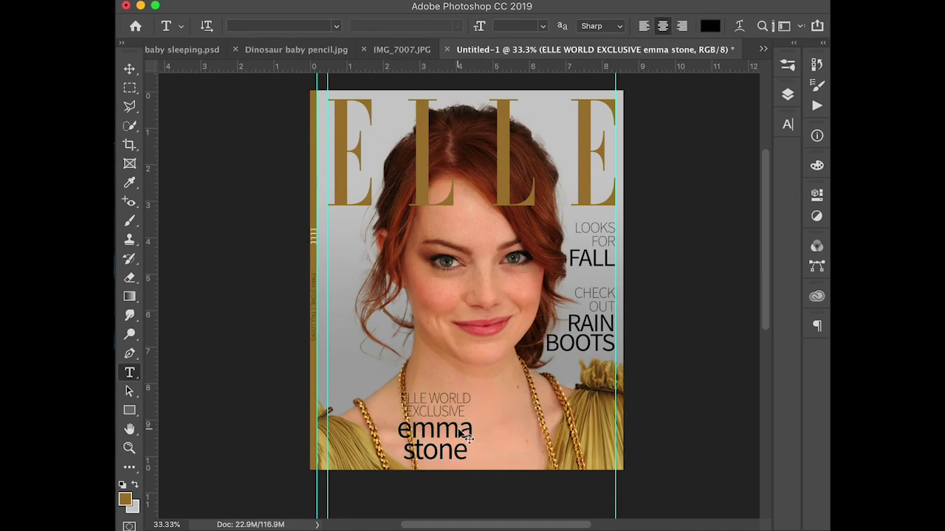